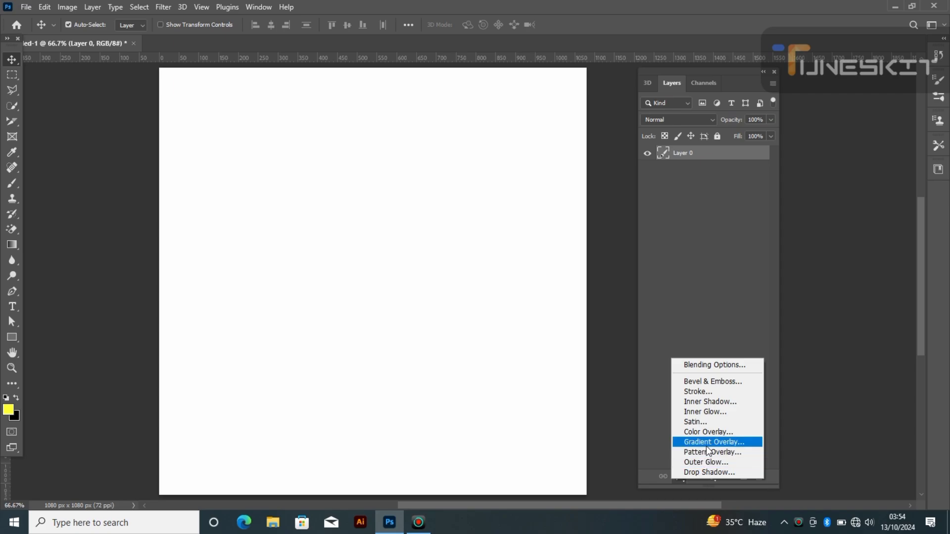
- Add a Gradient Overlay to Layer 0 and move the gradient's dark orange colour stop to location 0%
click(705, 443)
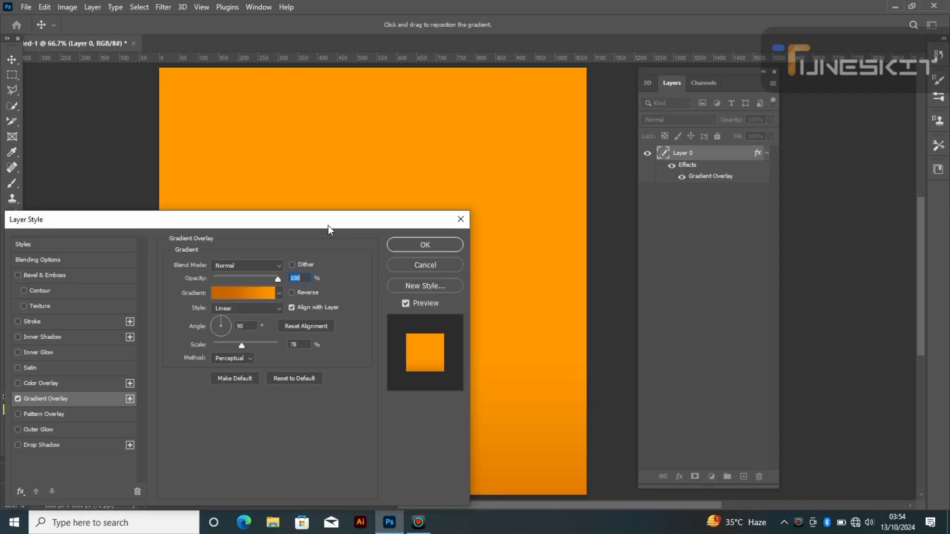
drag(328, 225, 612, 211)
click(535, 279)
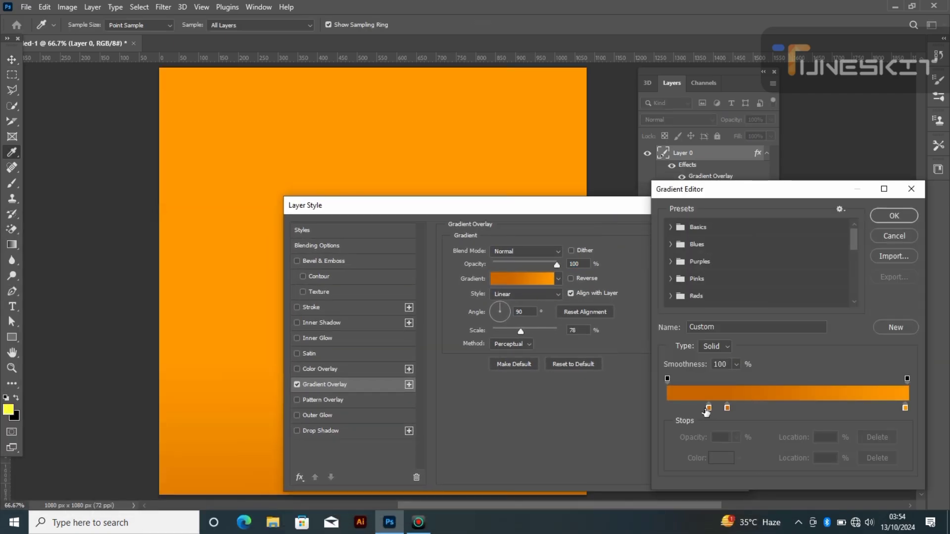
drag(707, 410, 663, 412)
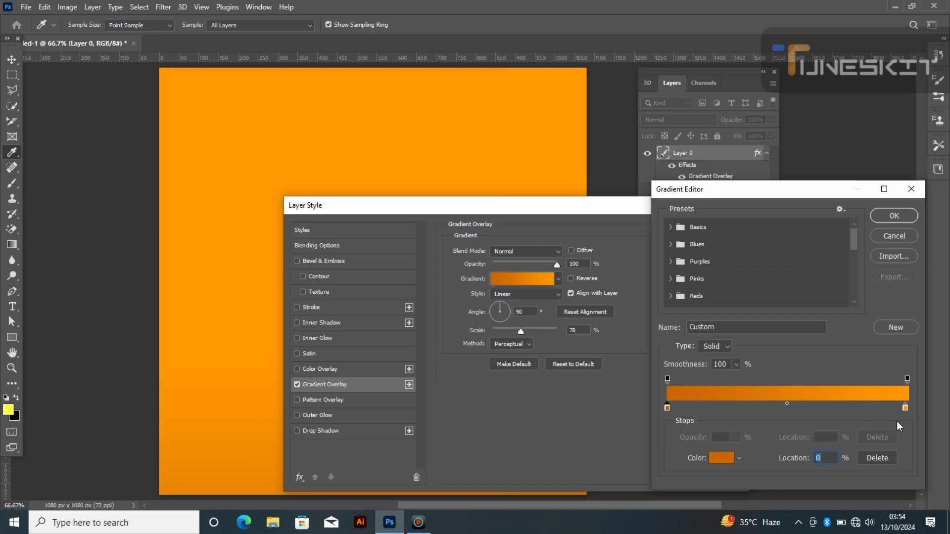
click(904, 406)
click(721, 457)
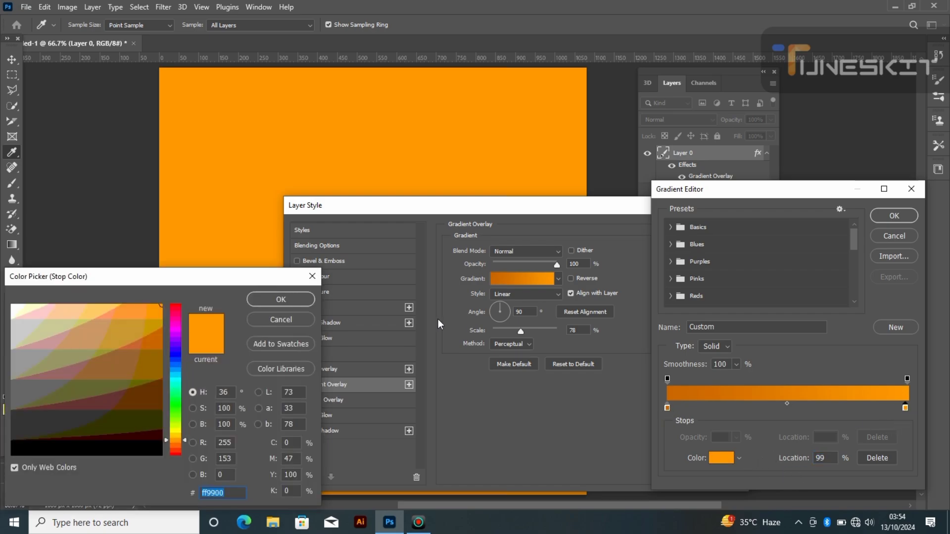
click(312, 280)
click(666, 407)
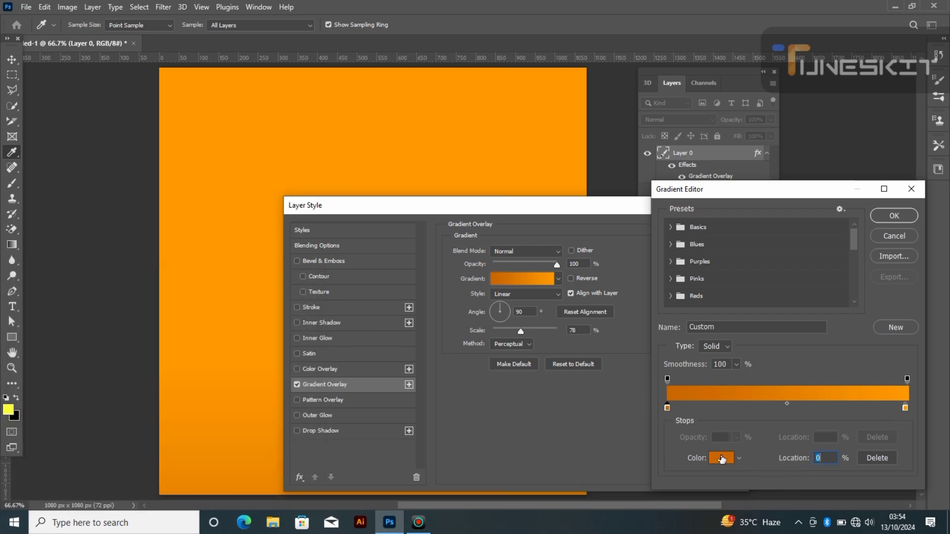
click(906, 408)
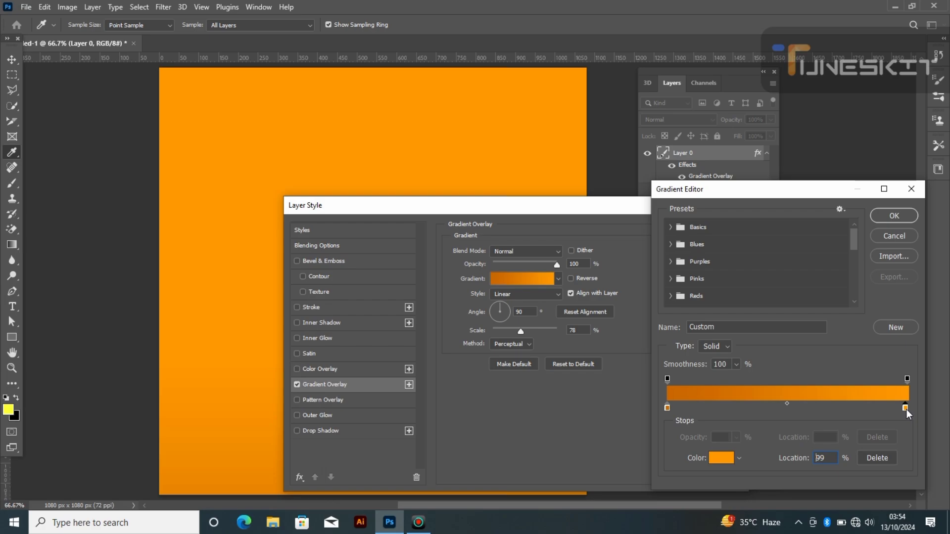
click(721, 457)
drag(177, 416, 181, 435)
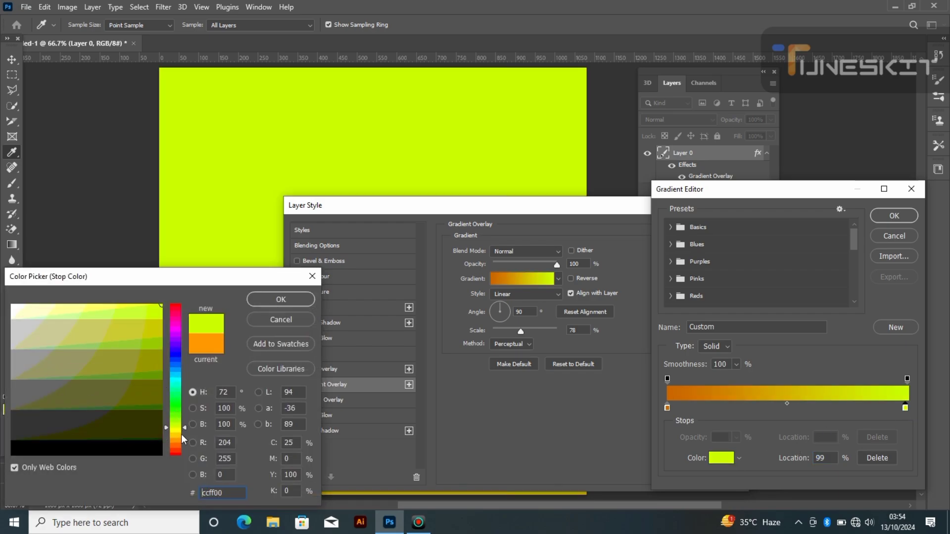
click(312, 276)
- Recolour the gradient's dark orange start stop to bright yellow and accept the edited gradient
click(666, 408)
click(721, 459)
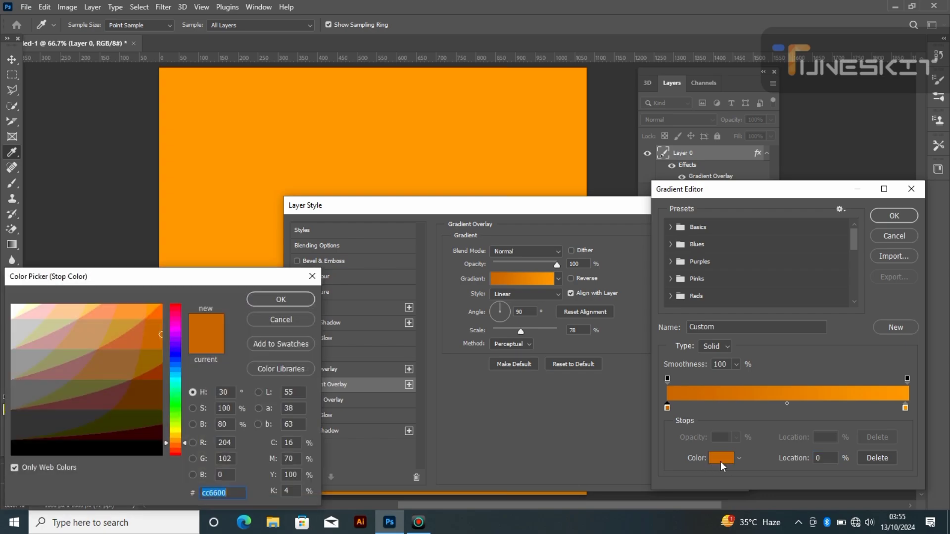
drag(179, 436, 179, 430)
click(154, 308)
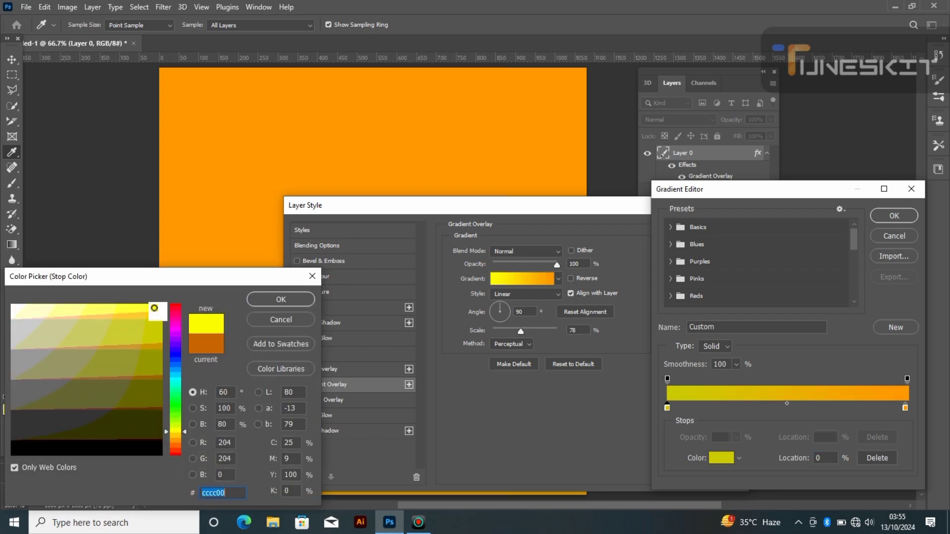
click(289, 300)
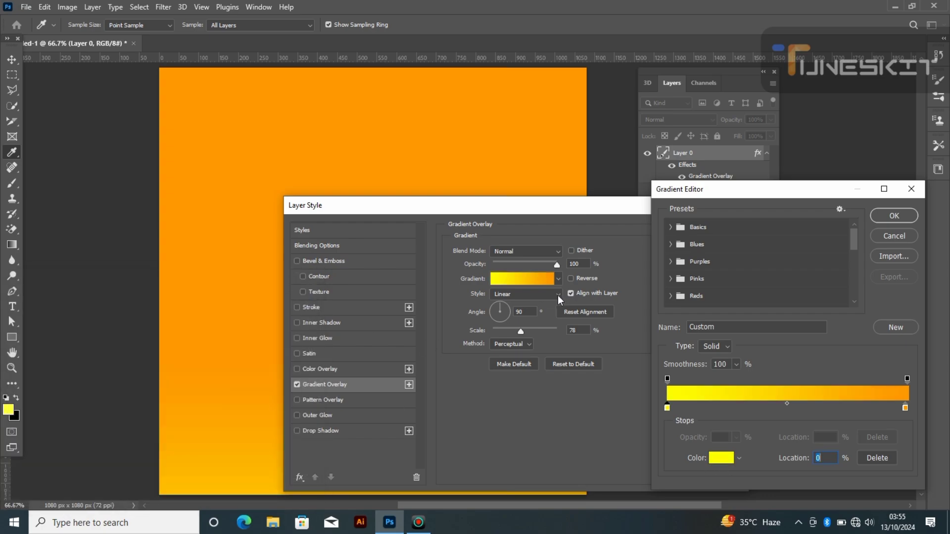
click(894, 216)
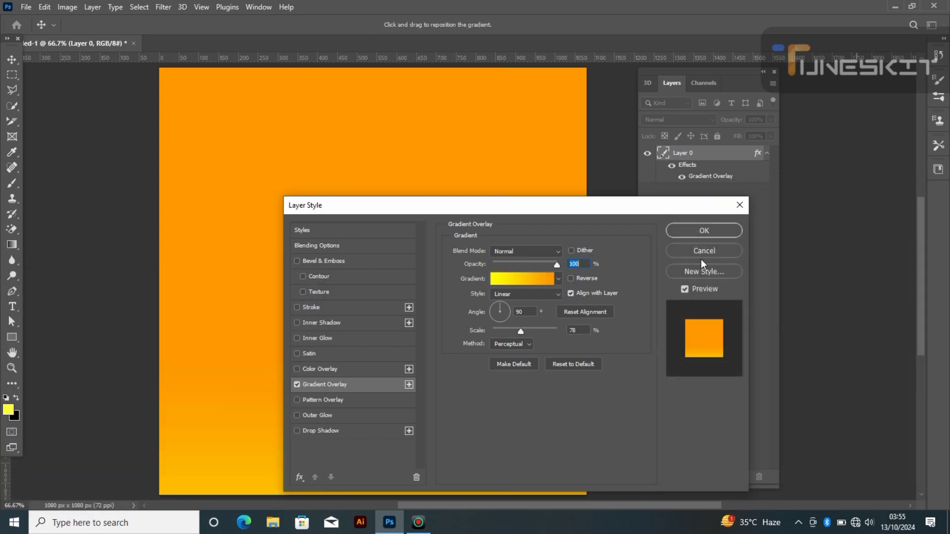
- Change the gradient overlay's style to Radial and apply the layer style
click(558, 294)
click(504, 310)
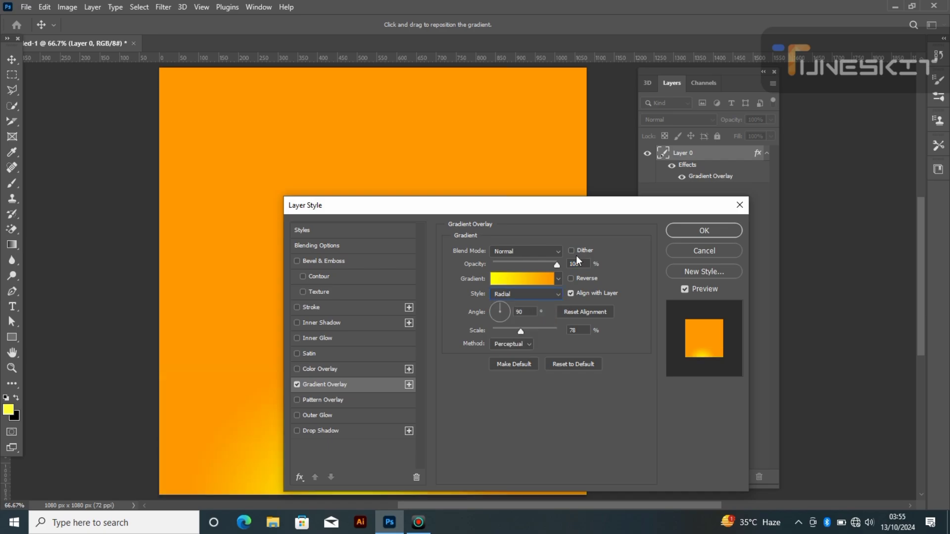
click(699, 235)
drag(364, 329, 354, 442)
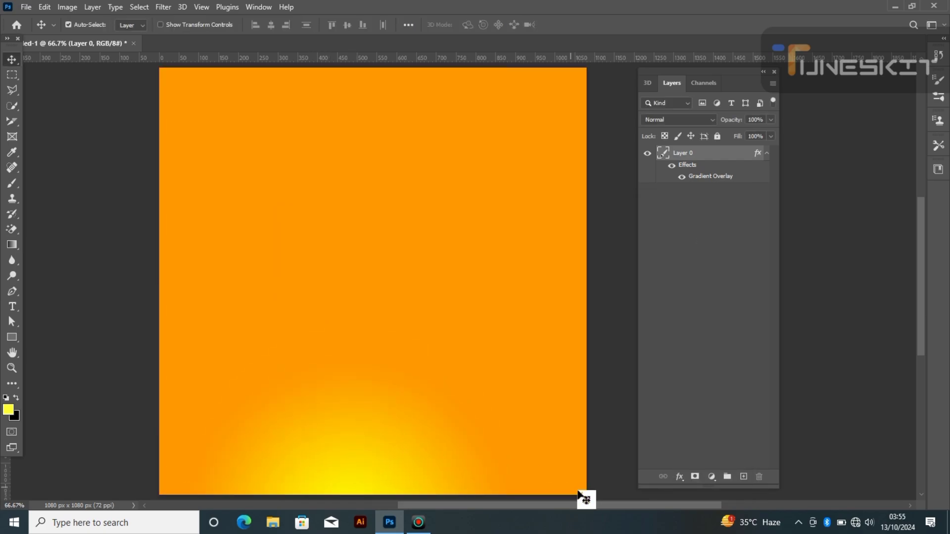
- Reposition Layer 0's radial gradient overlay so its yellow glow sits at the centre of the canvas
click(680, 478)
click(694, 440)
drag(502, 210, 693, 257)
drag(356, 414, 335, 254)
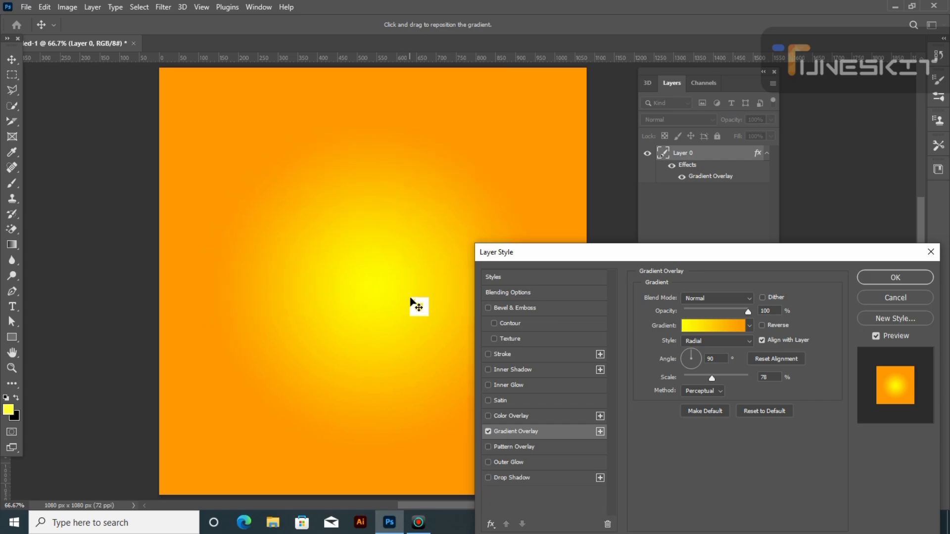
click(895, 277)
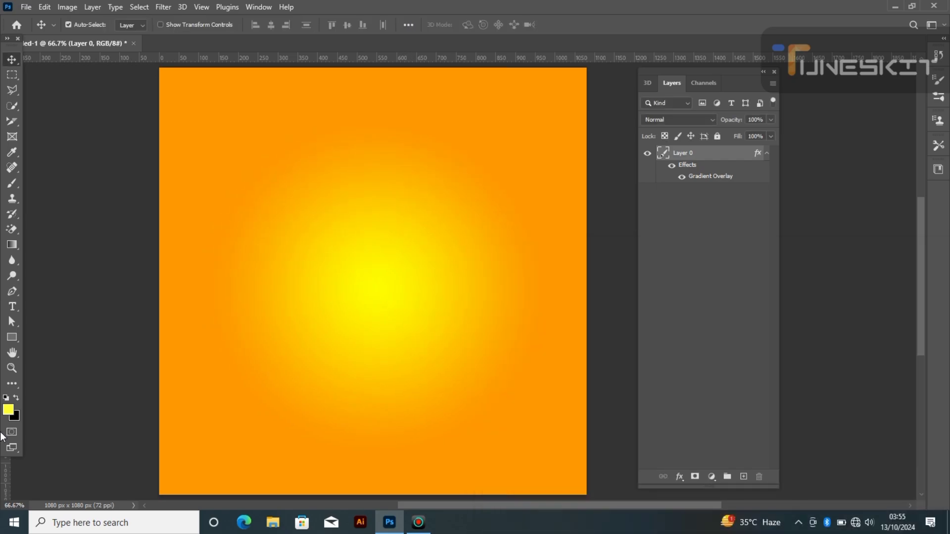
- Place the Shilajit Energy tiger logo file images (2) from Downloads as an embedded image
click(27, 7)
click(65, 169)
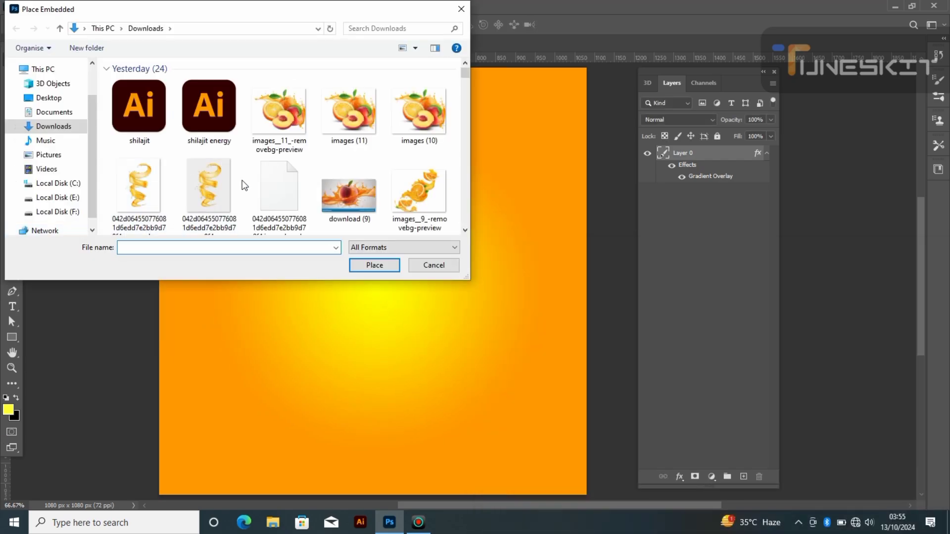
scroll(244, 185, down, 5)
click(205, 165)
click(375, 265)
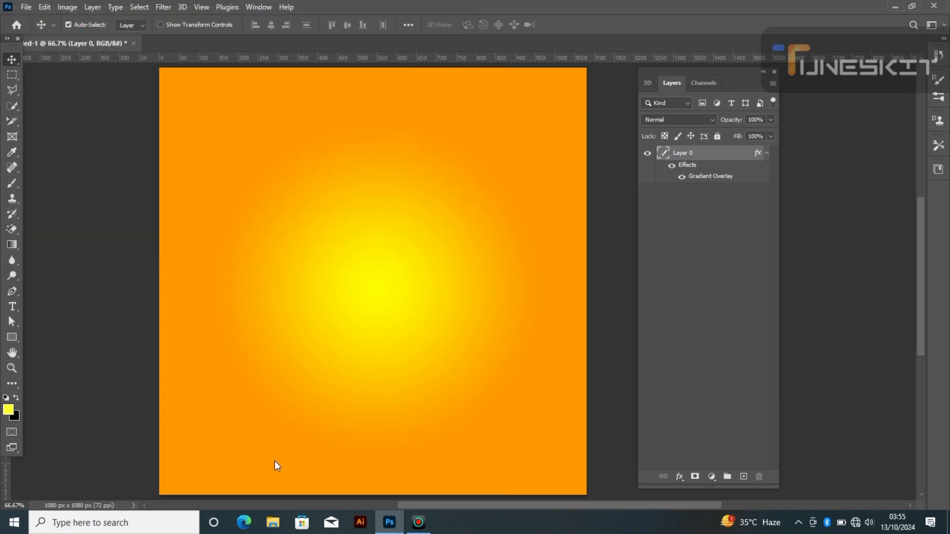
- Enlarge the placed logo to about 457% so it covers most of the canvas, and commit the placement
drag(420, 239, 612, 79)
drag(473, 217, 448, 209)
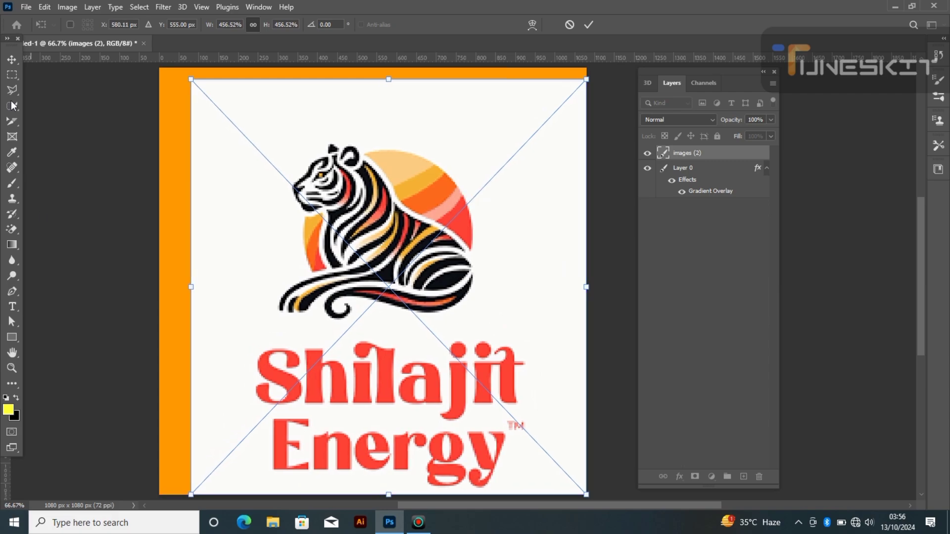
click(12, 59)
- Rasterize the images (2) layer and erase the white background around the tiger logo with the Magic Eraser
right_click(695, 152)
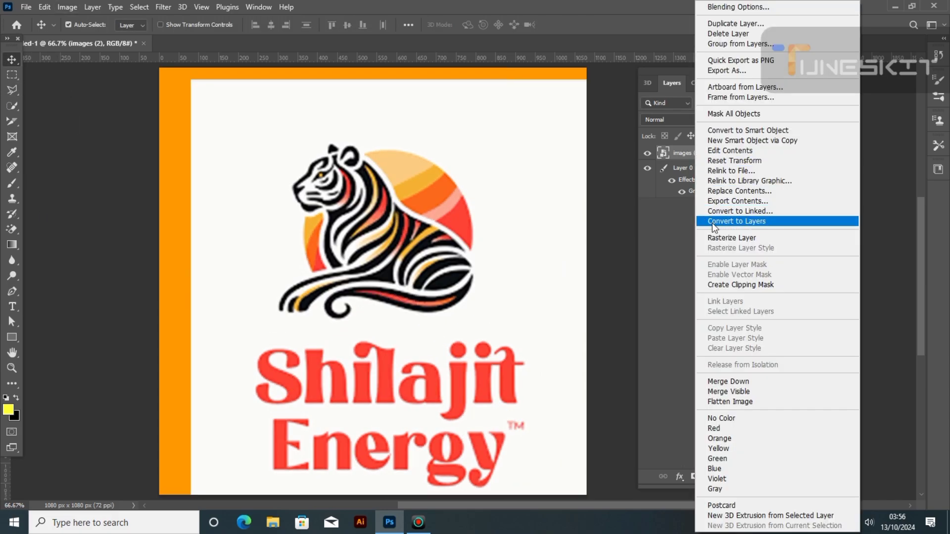
click(715, 236)
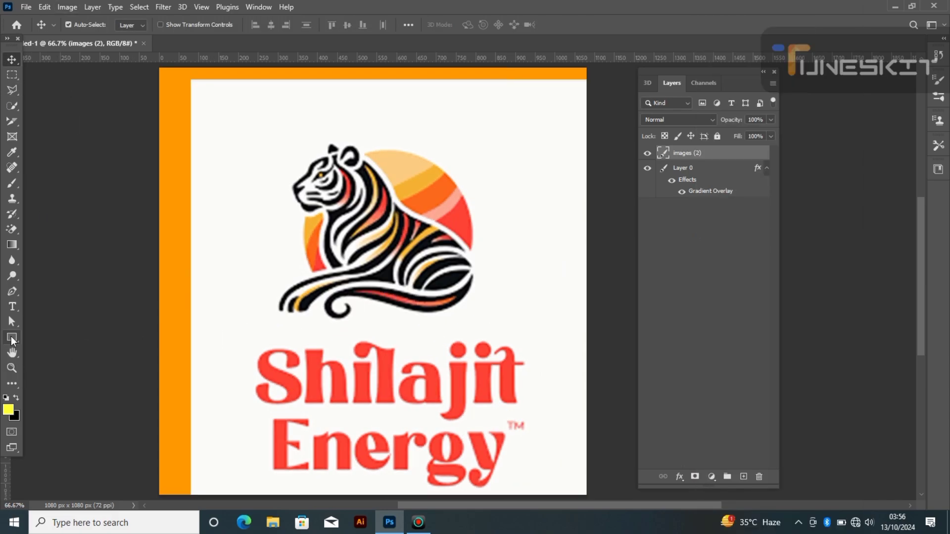
click(14, 231)
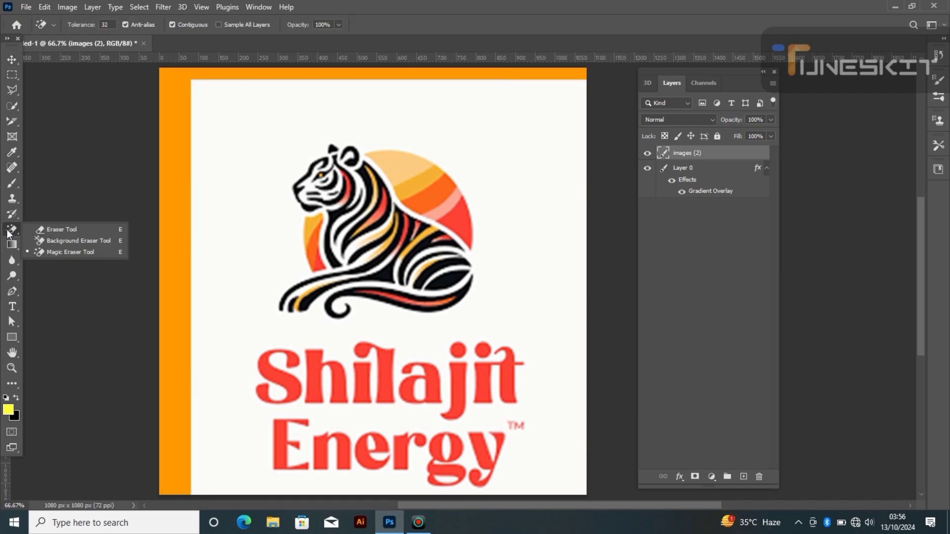
click(57, 251)
click(497, 186)
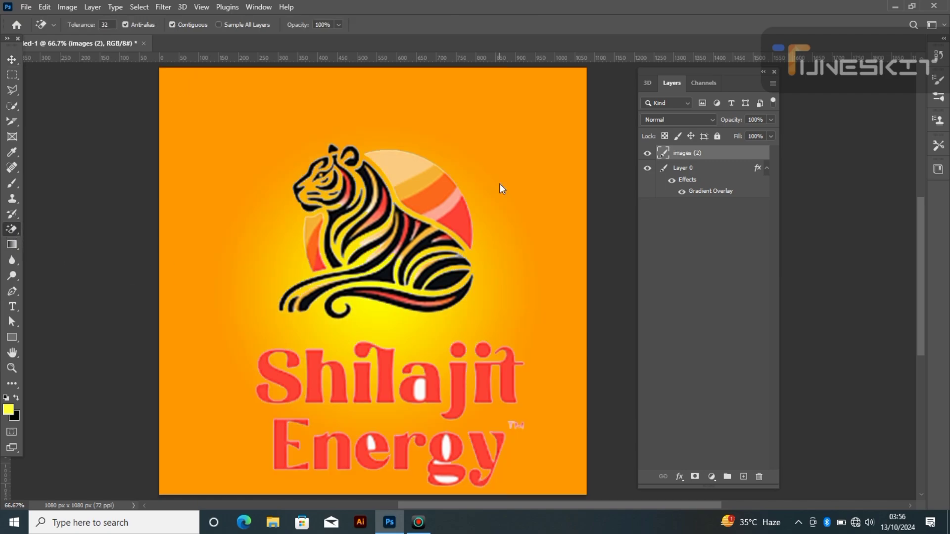
- Erase the leftover white areas inside the letters of the Shilajit Energy wordmark
click(429, 377)
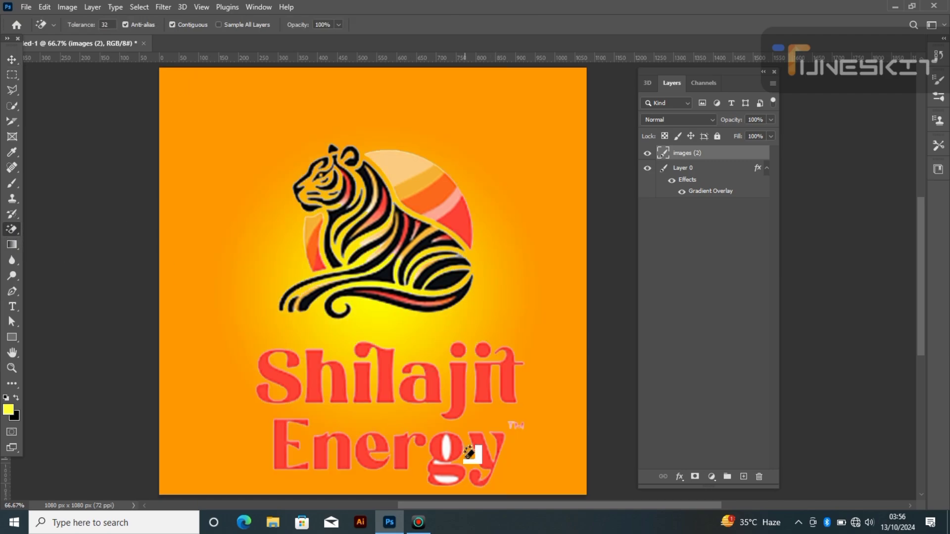
click(448, 447)
click(450, 476)
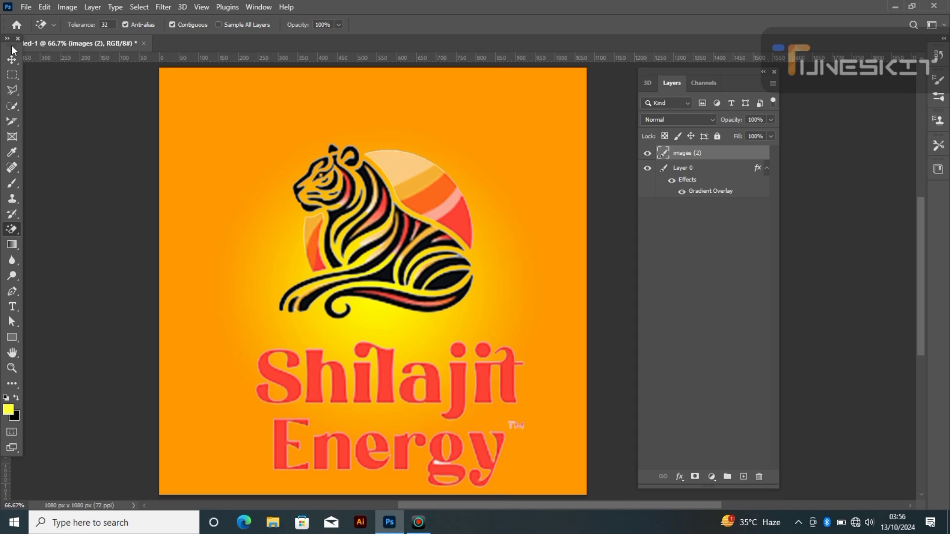
- Free-transform the logo layer to about 256% so the tiger dominates the canvas and the wordmark falls outside it
click(12, 58)
key(ctrl+t)
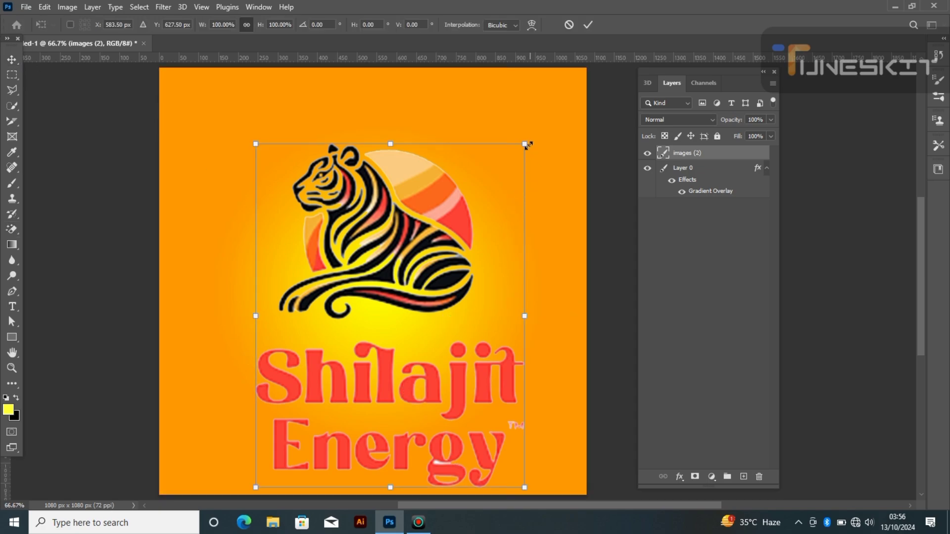
drag(524, 144, 598, 68)
drag(487, 230, 424, 281)
drag(540, 341, 682, 341)
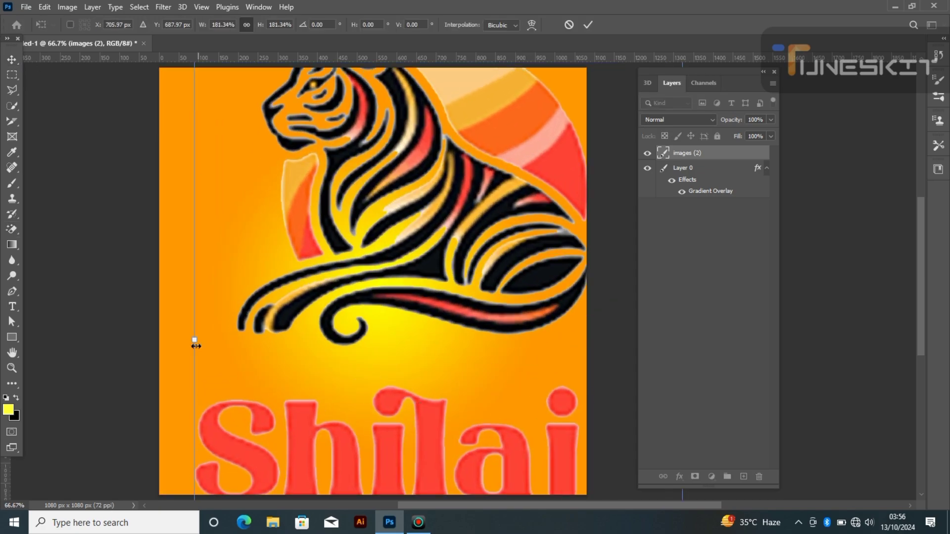
drag(194, 341, 8, 351)
drag(364, 225, 229, 119)
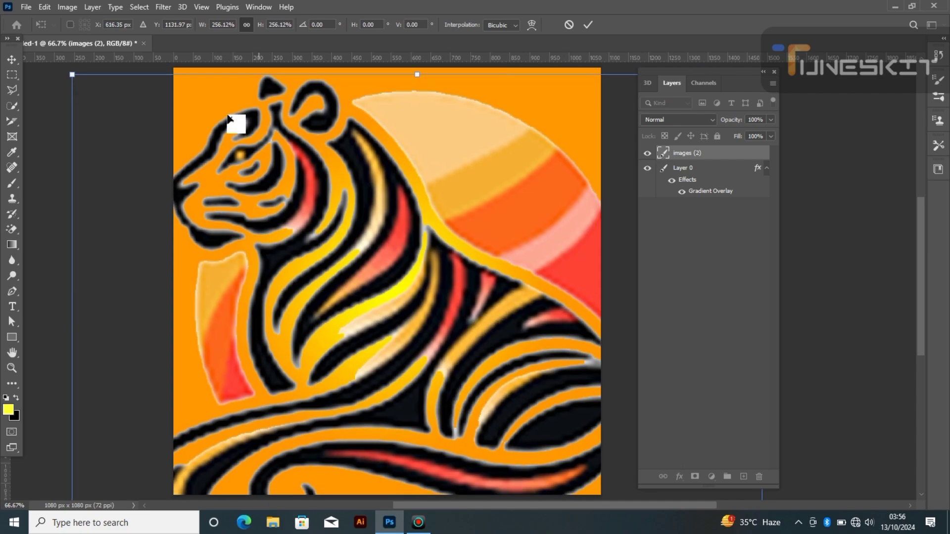
- Reduce the logo's scale to about 223%, position it so the whole tiger spans the canvas width, and commit the transform
drag(73, 75, 118, 133)
drag(489, 431, 485, 395)
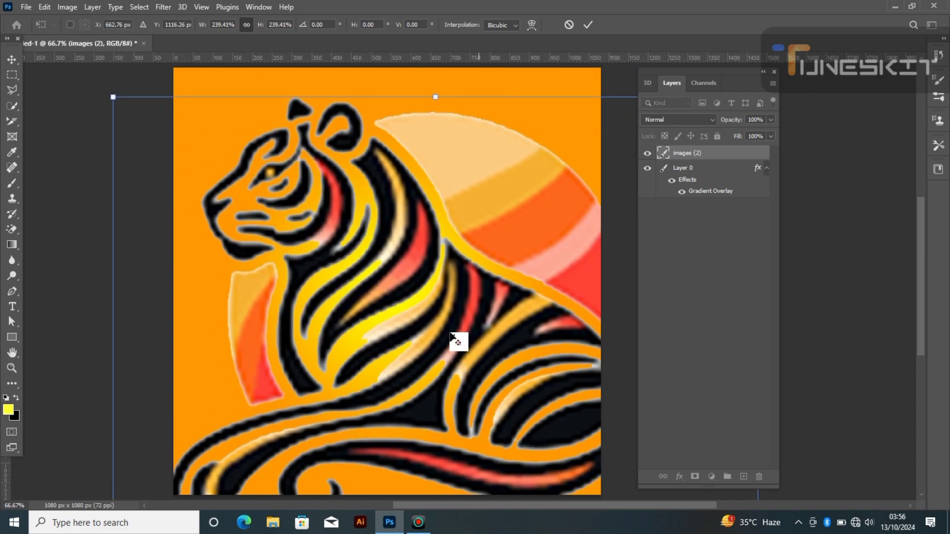
scroll(446, 325, down, 2)
drag(588, 509, 598, 509)
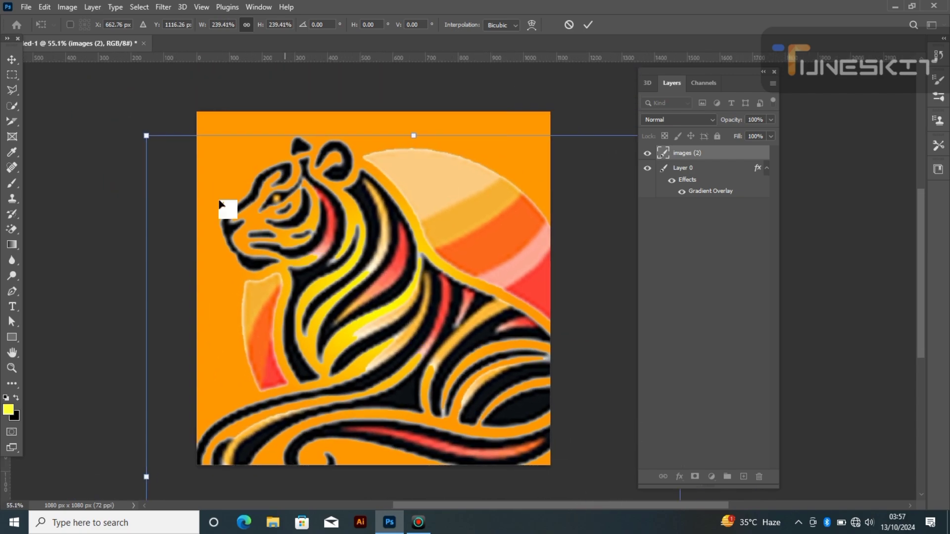
drag(410, 322, 388, 317)
drag(122, 132, 159, 177)
drag(376, 380, 369, 339)
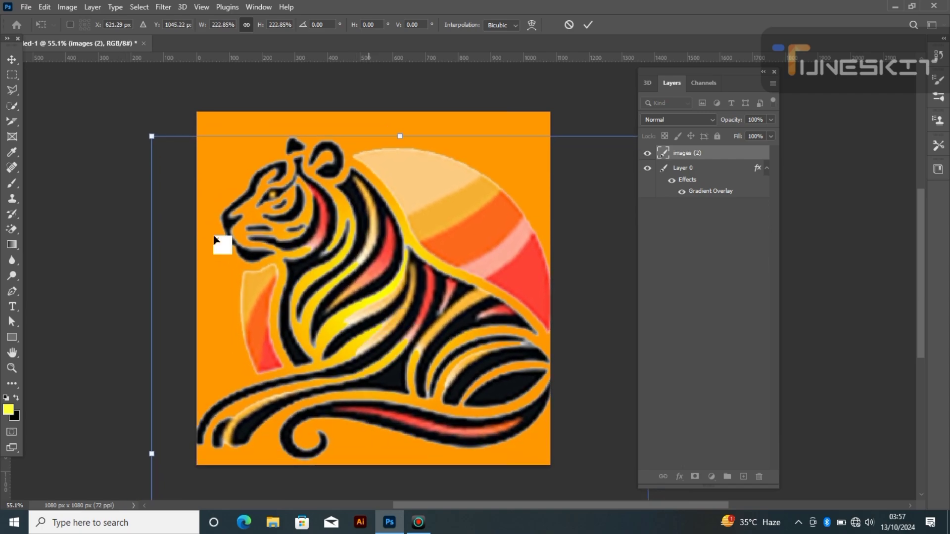
click(12, 59)
- Set the images (2) layer's opacity to 4%
click(771, 121)
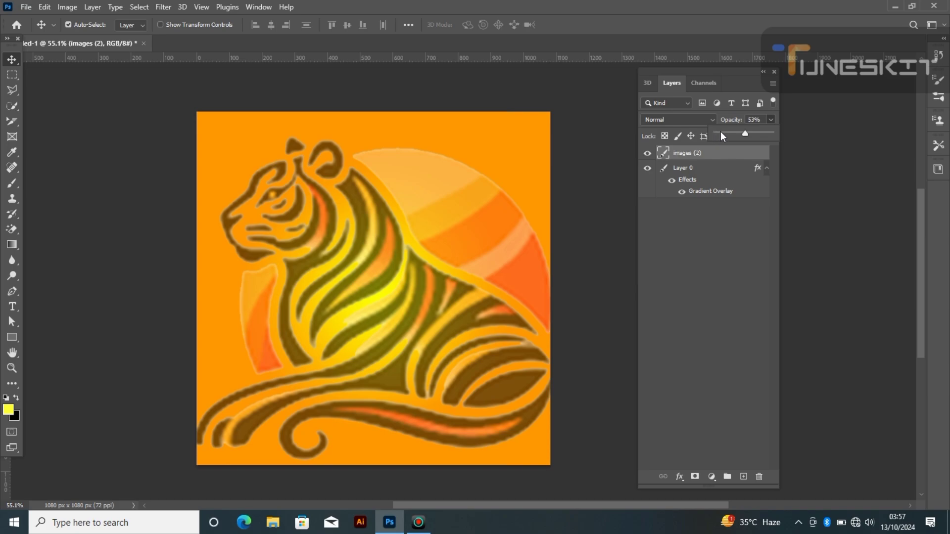
click(720, 132)
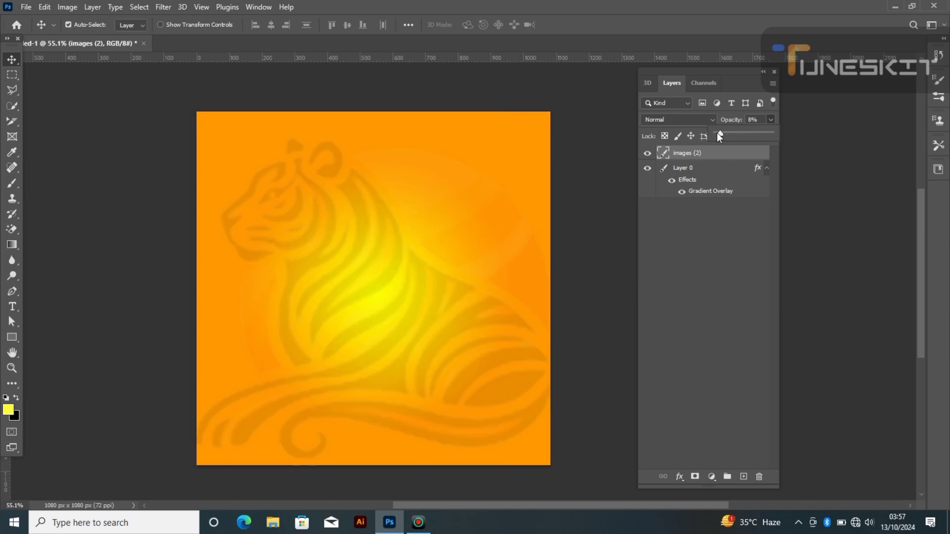
click(755, 119)
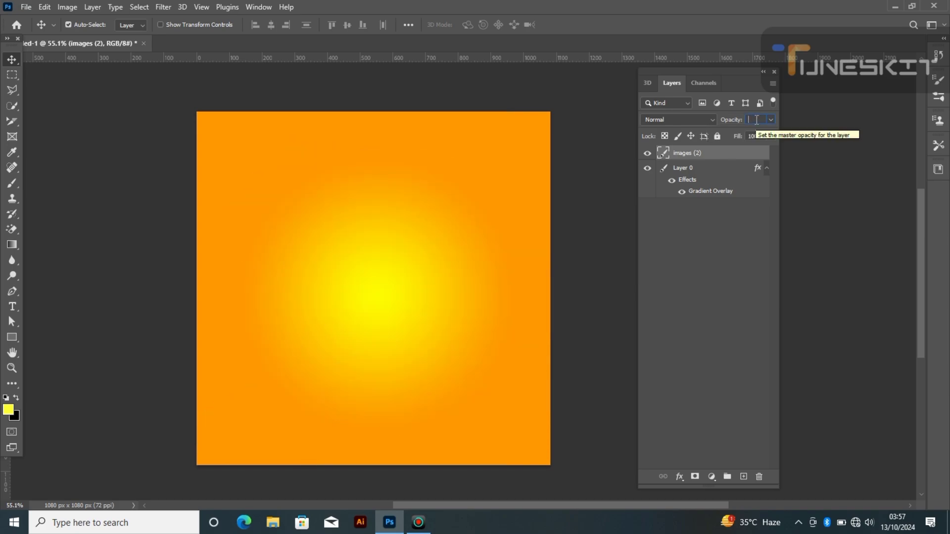
text(4)
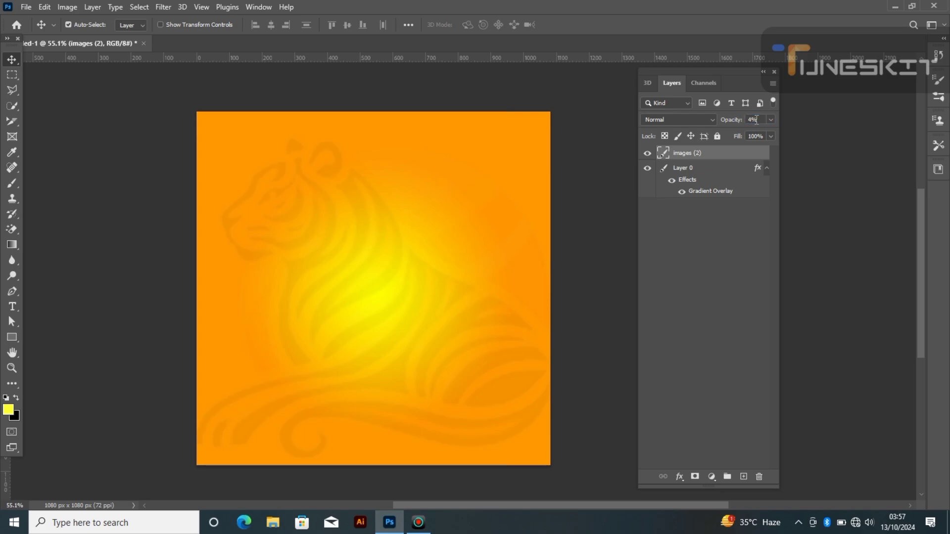
- Place the orange-peach can image 61jxurGt+LL._AC_UF894_1000_QL80_-removebg-preview from Downloads as an embedded file
click(26, 7)
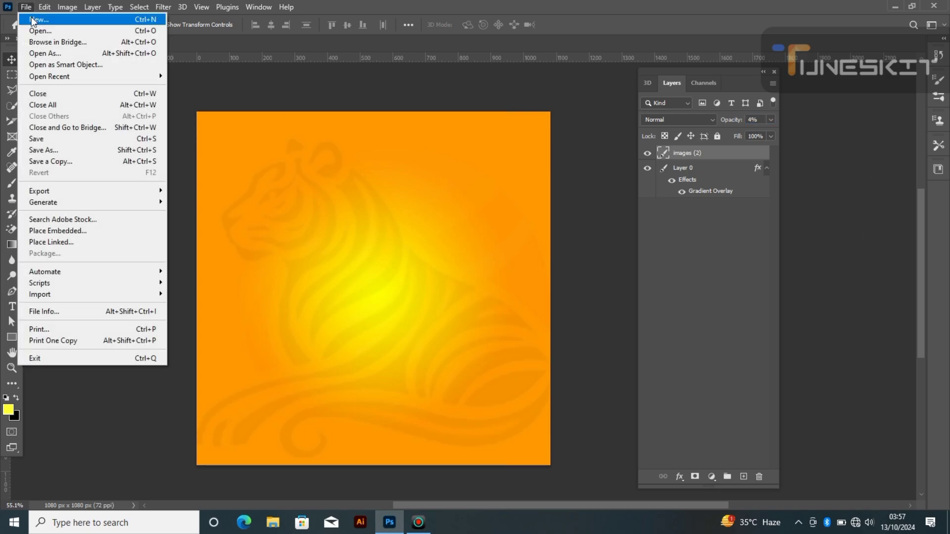
click(58, 231)
scroll(315, 137, down, 3)
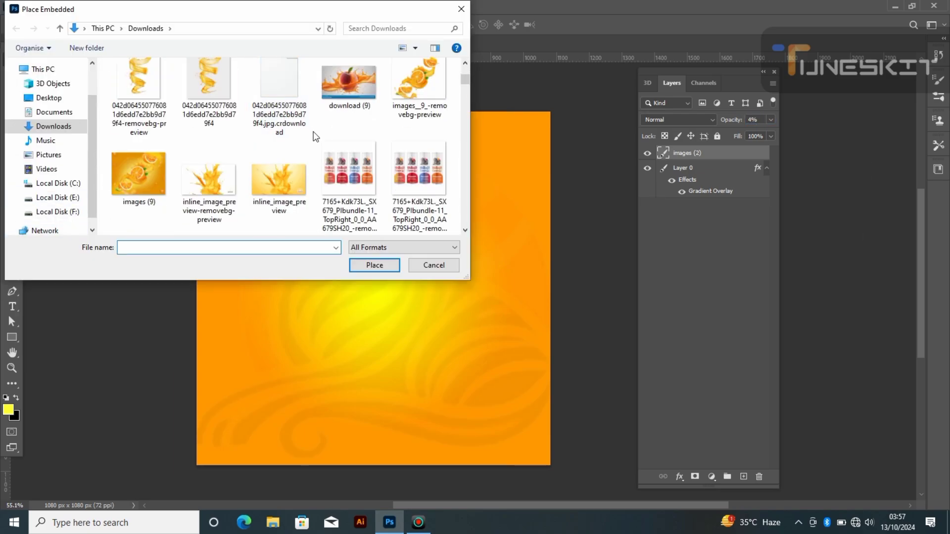
scroll(316, 136, down, 2)
click(416, 173)
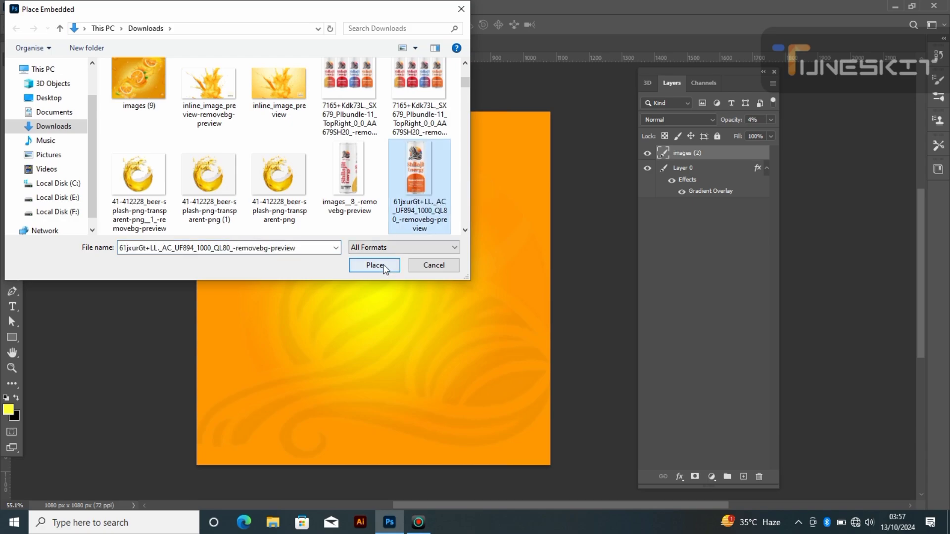
click(383, 266)
- Scale the can to about 108%, tilt it clockwise, commit the transform, and position it slightly right of the canvas centre
drag(438, 183, 498, 205)
drag(360, 275, 391, 285)
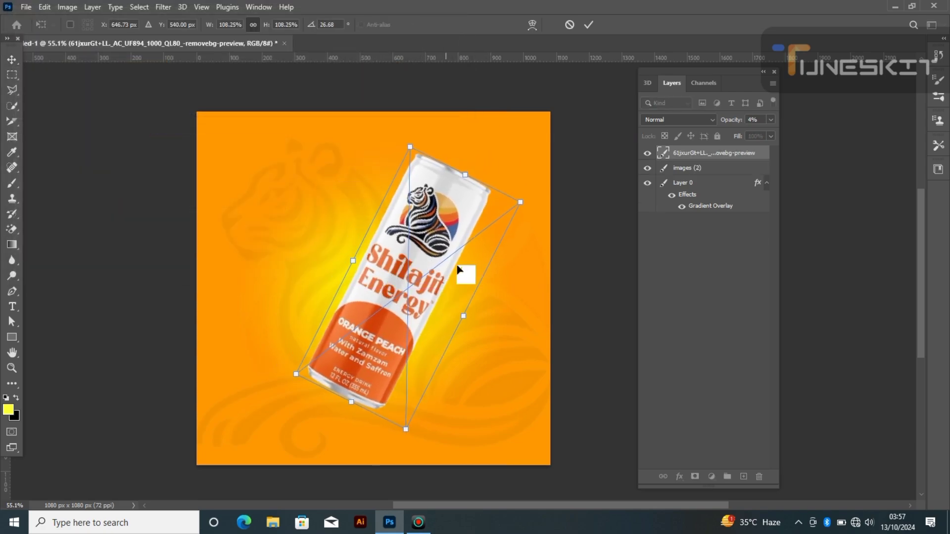
drag(532, 198, 537, 205)
click(12, 59)
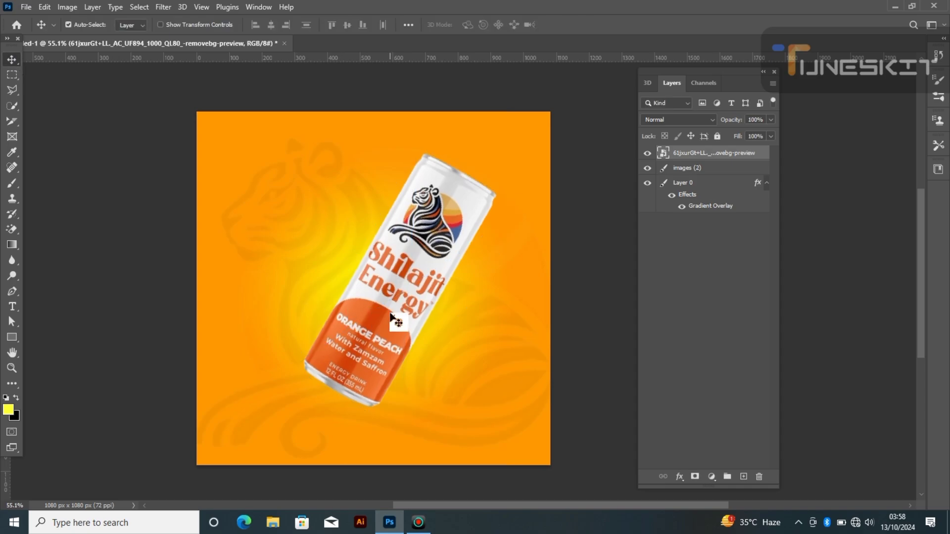
drag(416, 296, 405, 317)
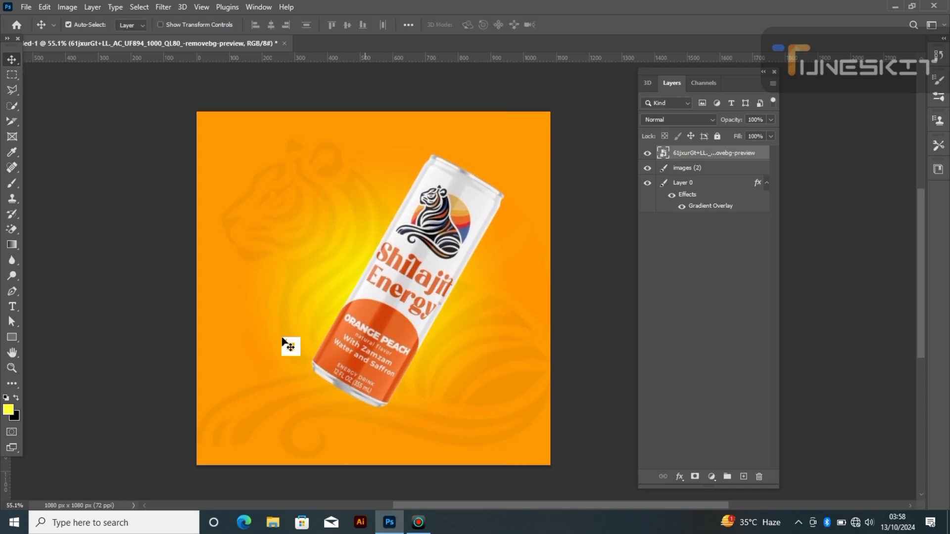
- Add a new layer and prepare the Mixer Brush with a much smaller soft tip and black as the foreground colour
click(744, 476)
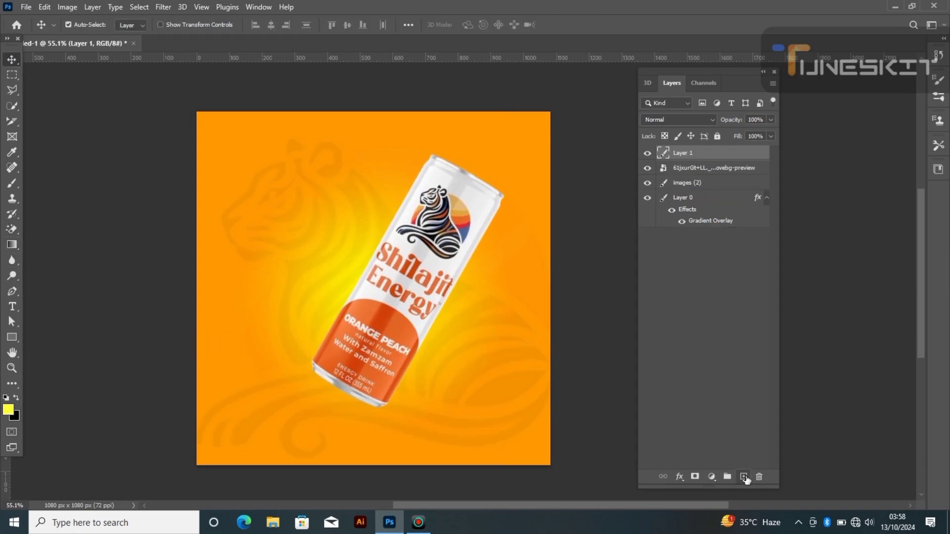
click(12, 183)
click(65, 217)
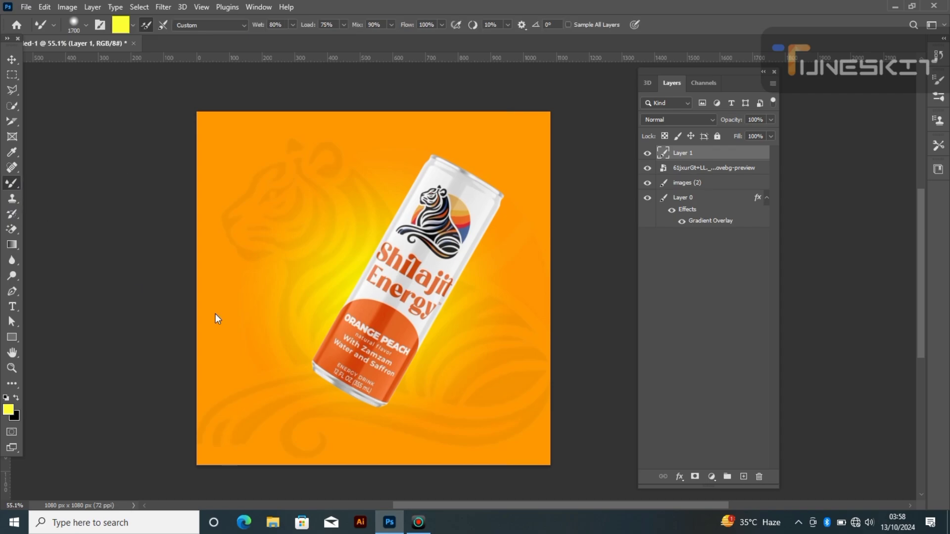
key(bracketleft)
key(bracketleft)
key(bracketleft)
key(bracketleft)
key(bracketleft)
key(bracketleft)
key(bracketleft)
key(bracketleft)
key(bracketleft)
key(bracketleft)
key(bracketleft)
key(bracketleft)
key(bracketleft)
key(bracketleft)
key(bracketleft)
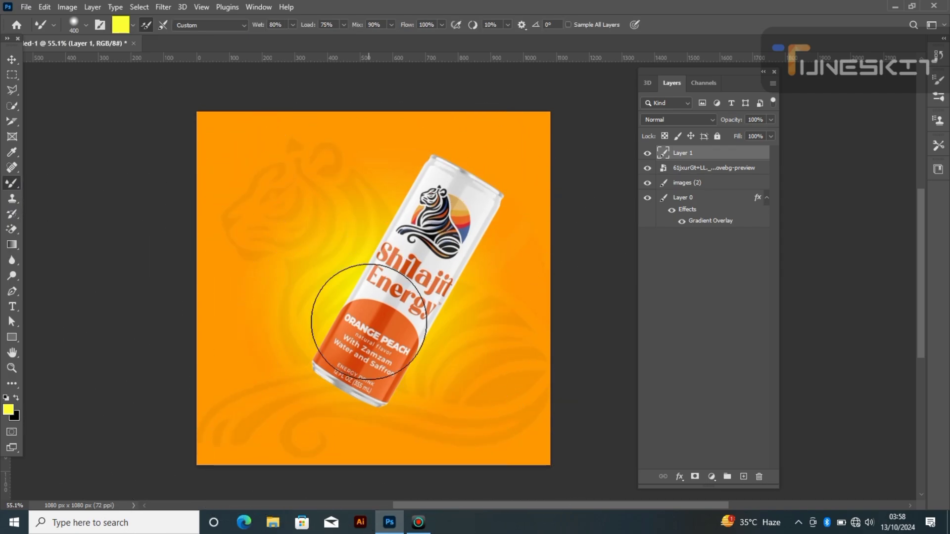
click(8, 410)
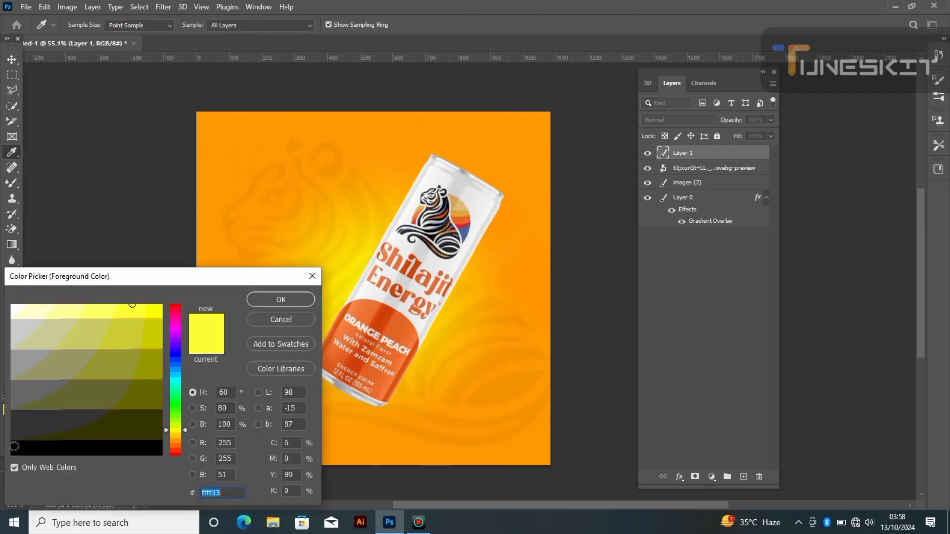
click(14, 447)
click(281, 299)
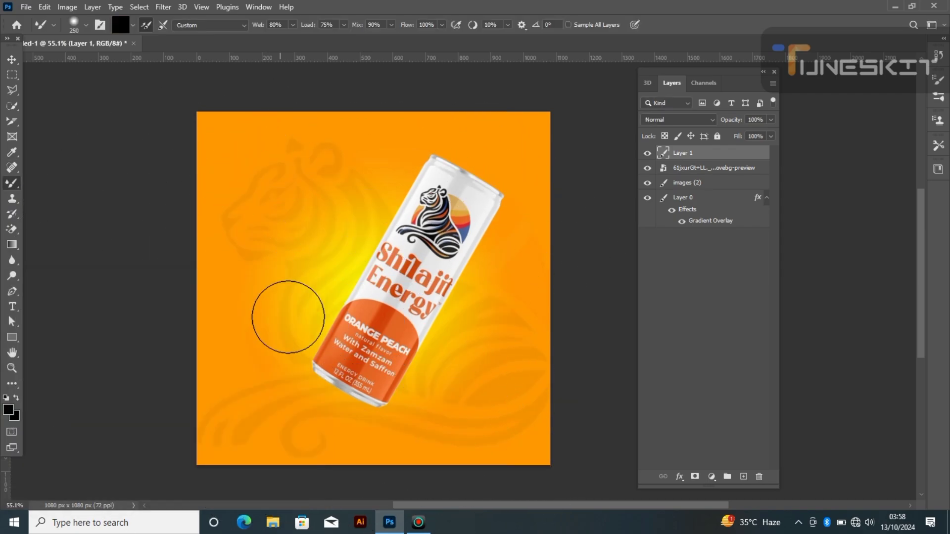
- Paint a single soft black dab below the can and squash it into a flat, wide shadow ellipse
click(372, 422)
key(ctrl+t)
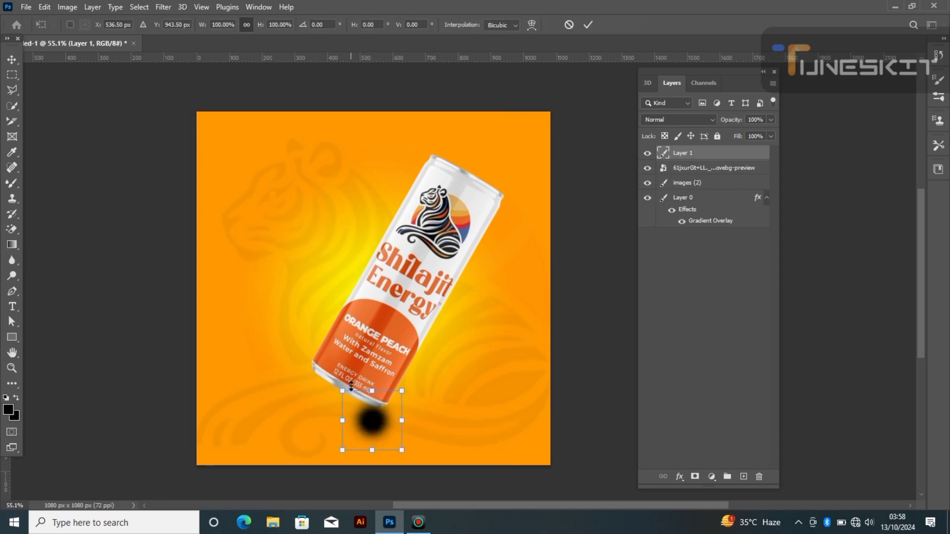
mouse_move(374, 395)
mouse_down()
mouse_move(369, 438)
mouse_move(445, 447)
mouse_move(391, 426)
mouse_up()
click(15, 60)
- Stack the can layer above the shadow layer and move the shadow up close beneath the can's base
drag(686, 170, 665, 149)
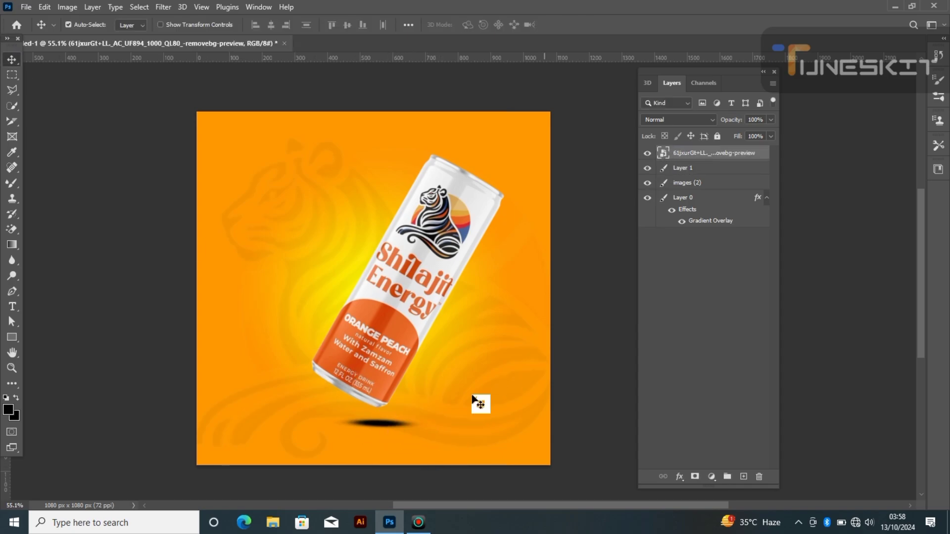
drag(390, 434, 386, 422)
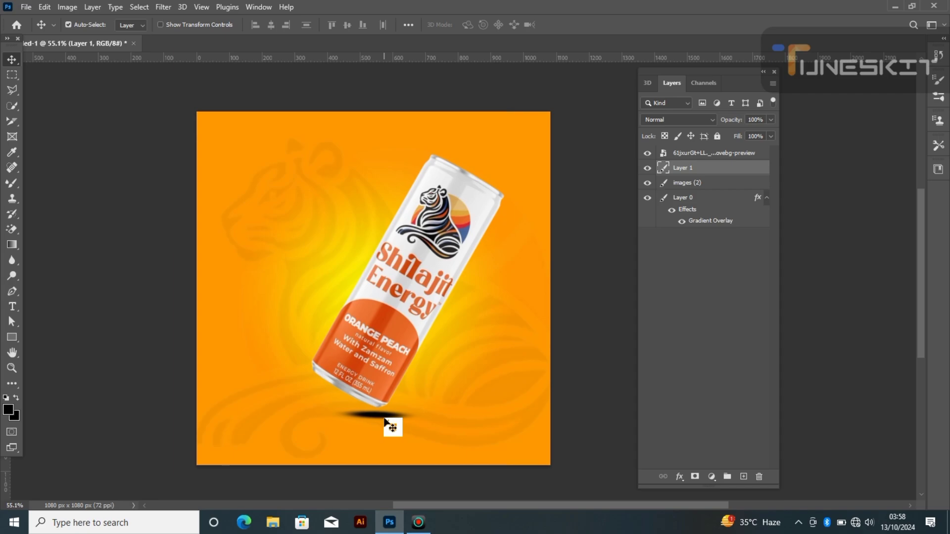
- Place the four-can image 7165+Kdk73L, the removebg-preview (1) version, from Downloads as an embedded file
click(19, 7)
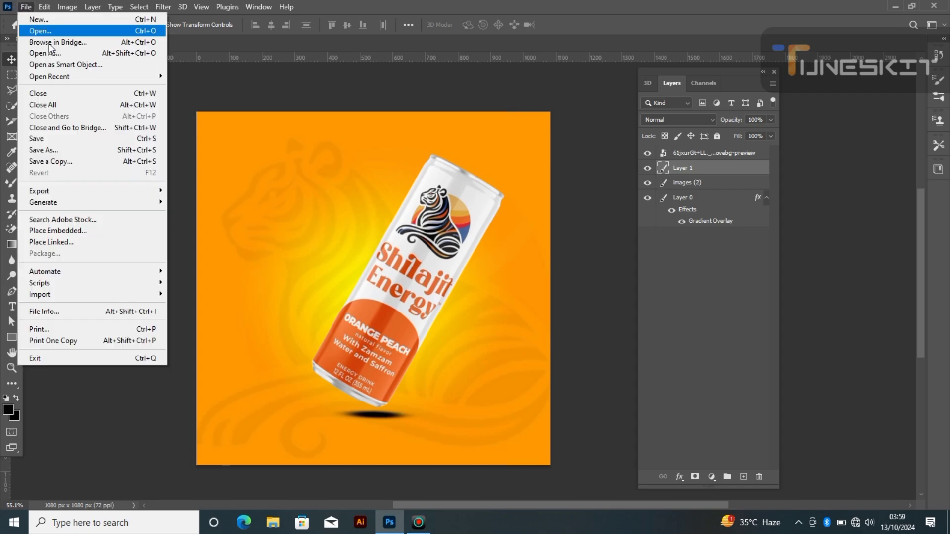
click(56, 233)
scroll(148, 195, down, 3)
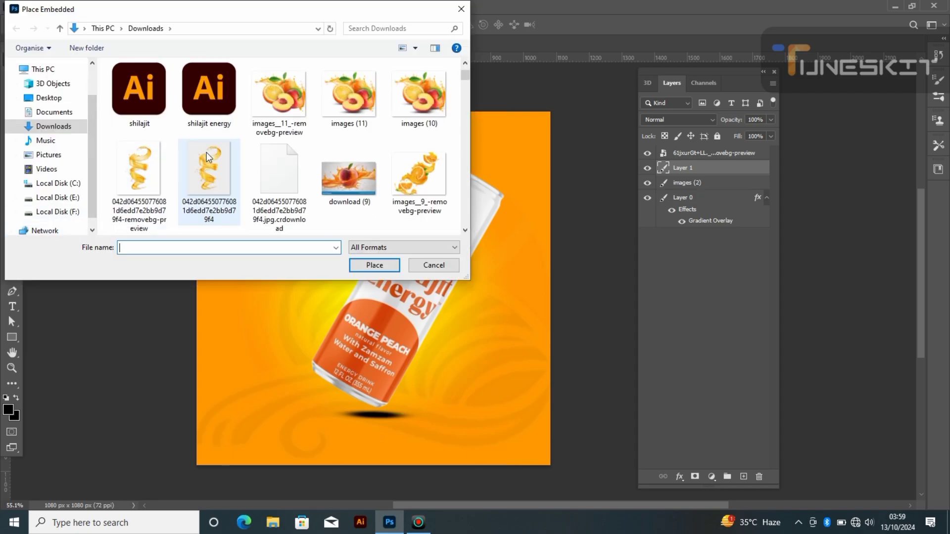
click(364, 187)
click(385, 269)
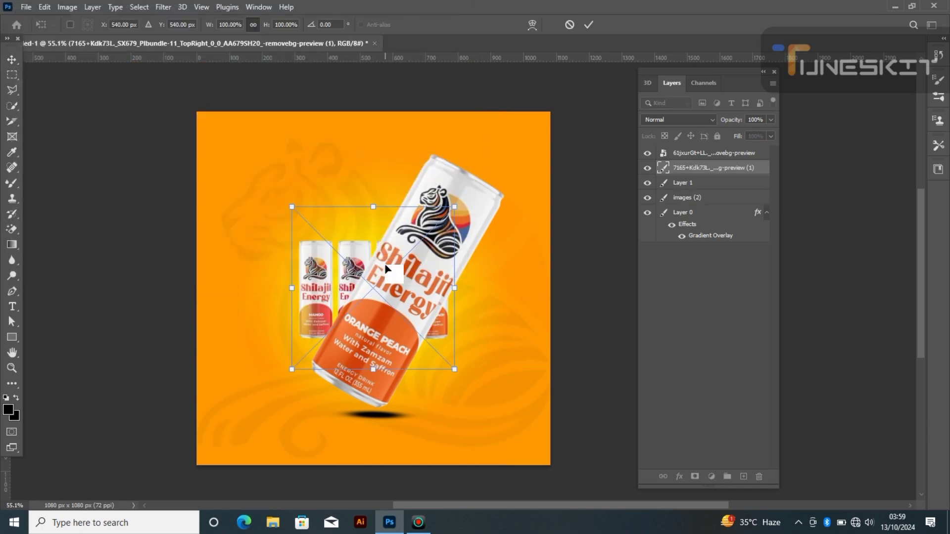
- Scale the four-can image to about 59%, set it in the canvas's lower-left corner, and commit the transform
drag(367, 268, 296, 383)
drag(383, 322, 317, 389)
drag(262, 437, 249, 427)
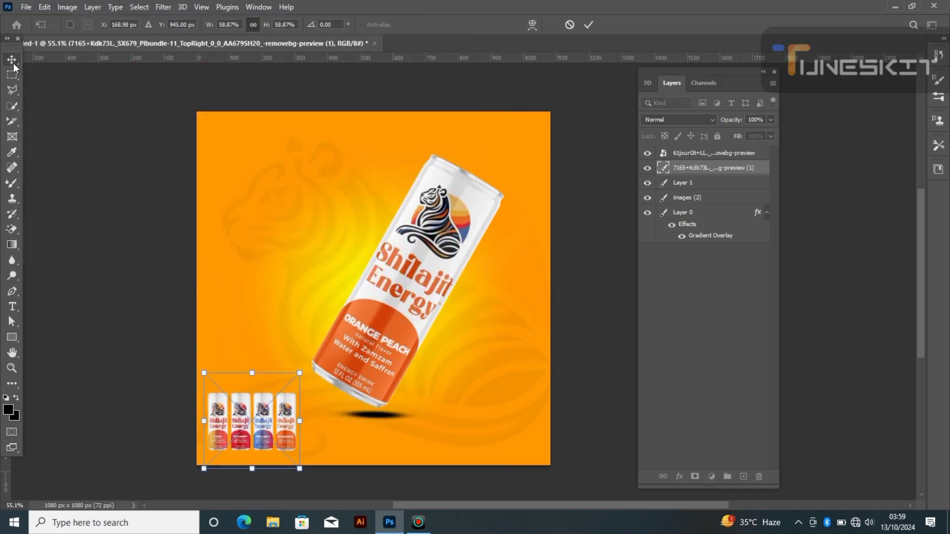
key(Return)
- Paint a soft black dab on a new layer, flatten it into an ellipse, and place it under the four small cans as their shadow
click(743, 478)
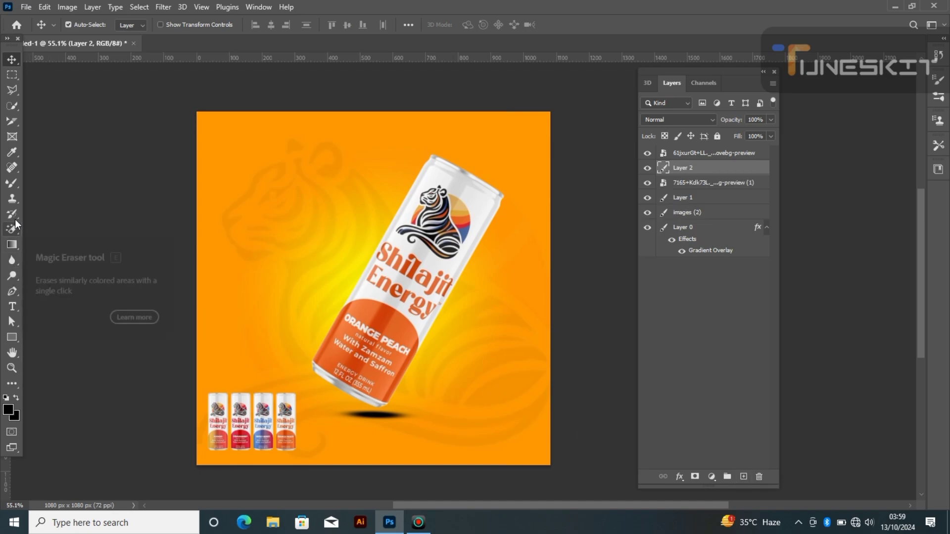
click(4, 184)
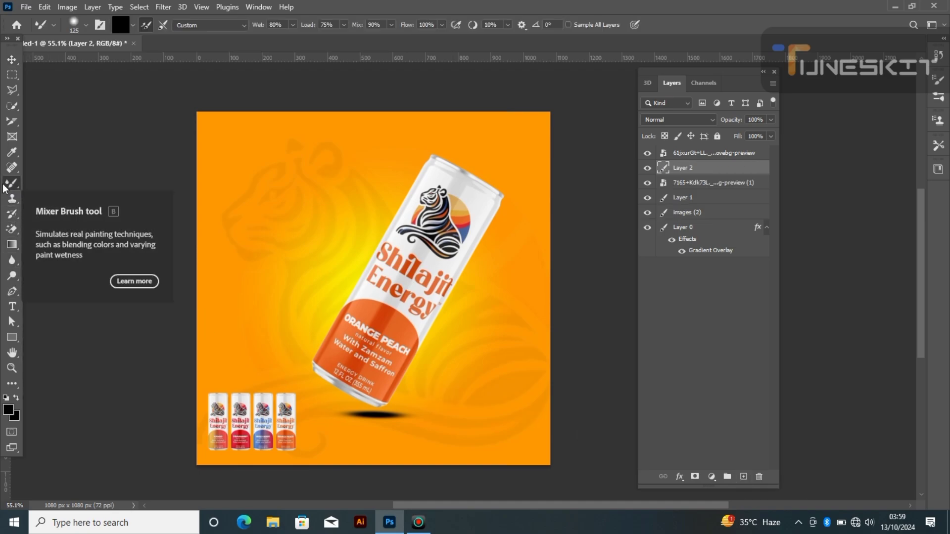
click(326, 441)
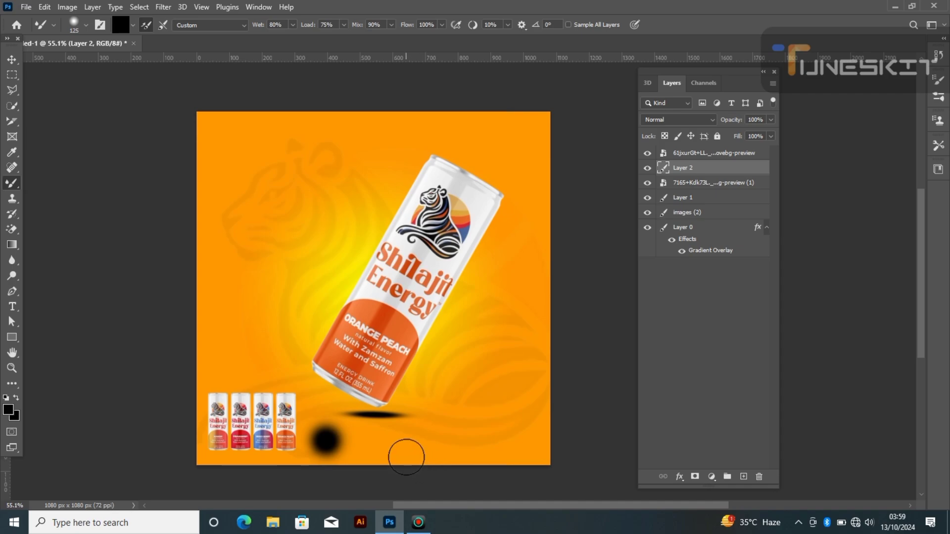
key(ctrl+t)
mouse_move(326, 419)
mouse_down()
mouse_move(328, 452)
mouse_move(440, 459)
mouse_up()
click(9, 60)
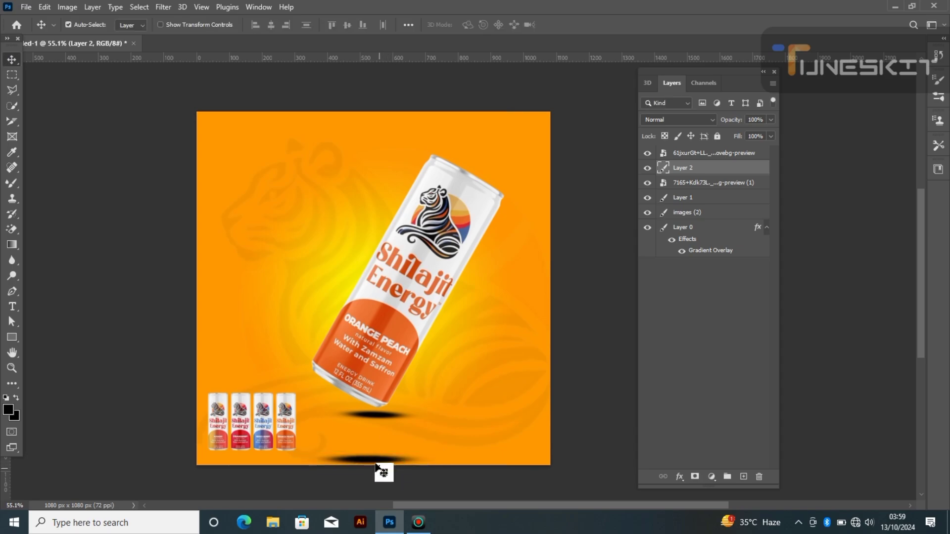
drag(330, 458, 270, 450)
- Nudge the large can's shadow on Layer 1 slightly left and up beneath its base
click(391, 420)
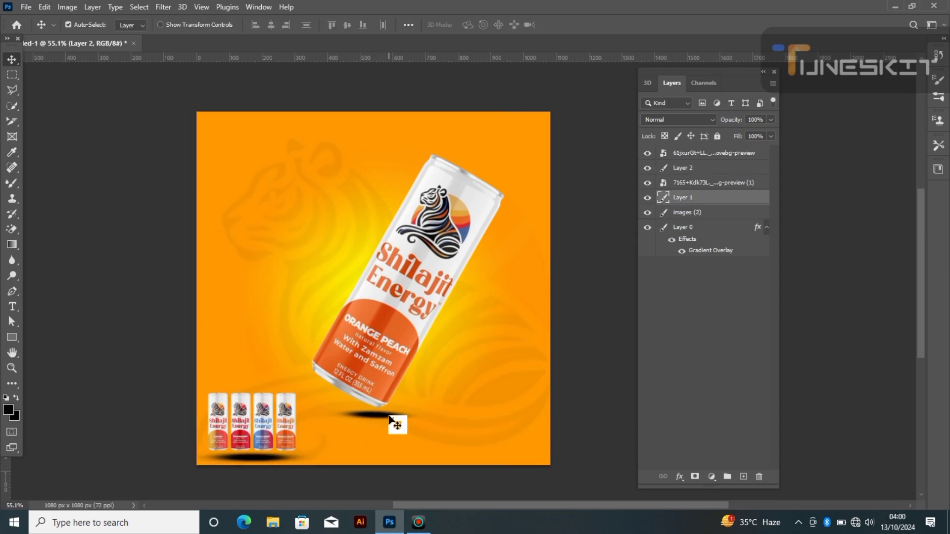
key(Left)
key(Left)
key(Left)
key(Left)
key(Left)
key(Left)
key(Left)
key(Left)
key(Left)
key(Left)
key(Up)
key(Up)
key(Up)
key(Up)
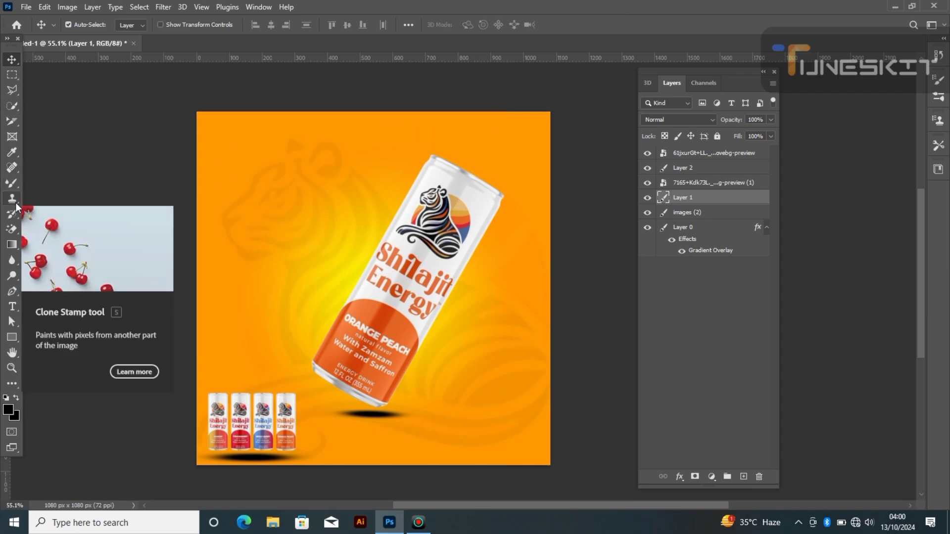
- Add the heading BRAND ENERGY in 75 pt Britannic Bold near the canvas's upper-left corner
click(14, 307)
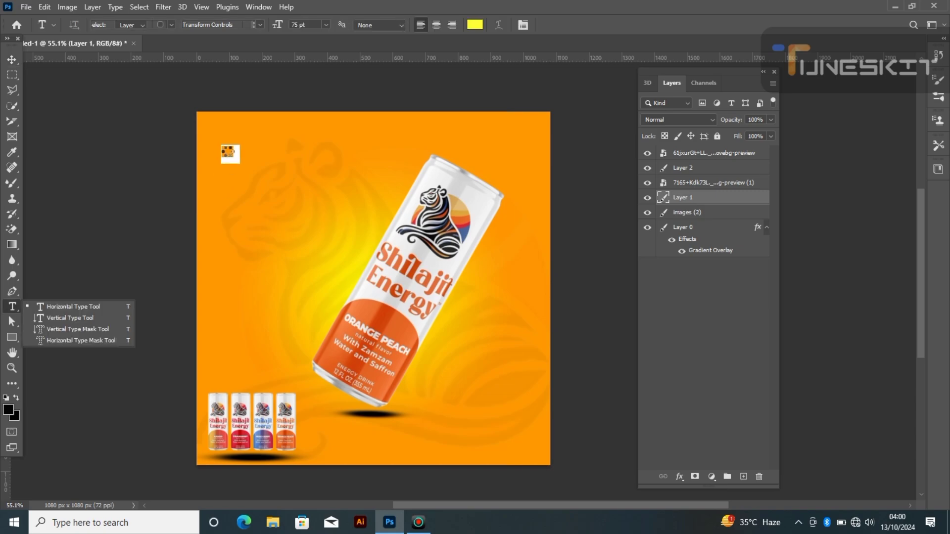
click(229, 153)
key(BackSpace)
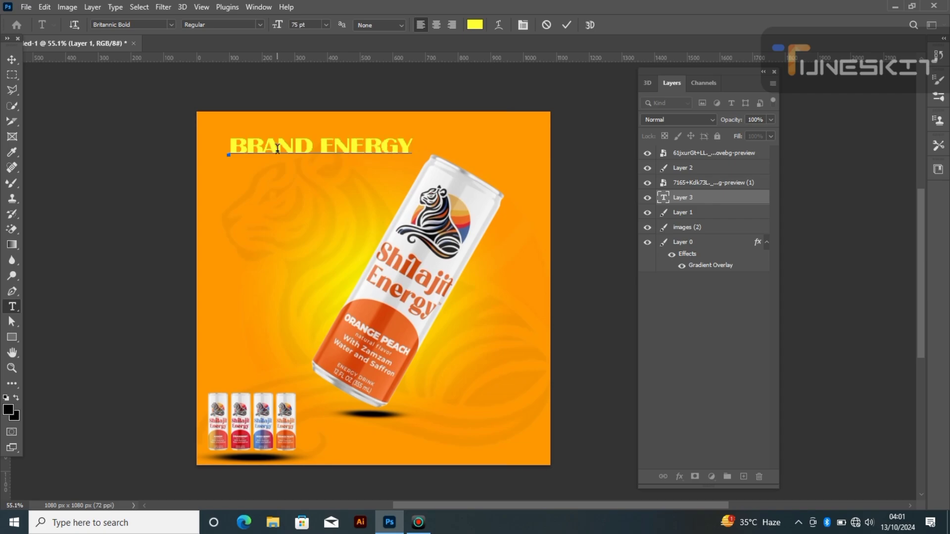
- Recolour the whole BRAND ENERGY heading dark green, 006600
triple_click(317, 149)
key(ctrl+t)
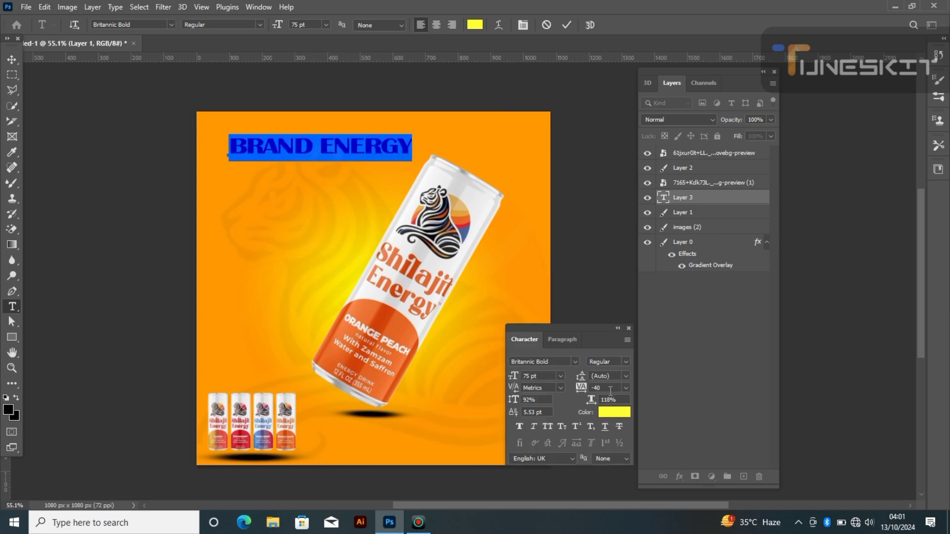
click(612, 413)
click(178, 418)
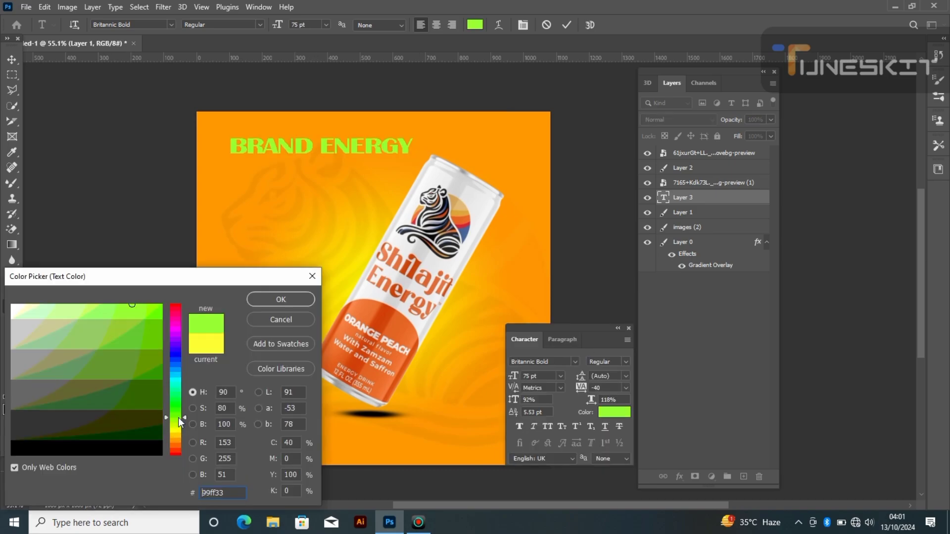
click(157, 433)
click(177, 411)
click(158, 400)
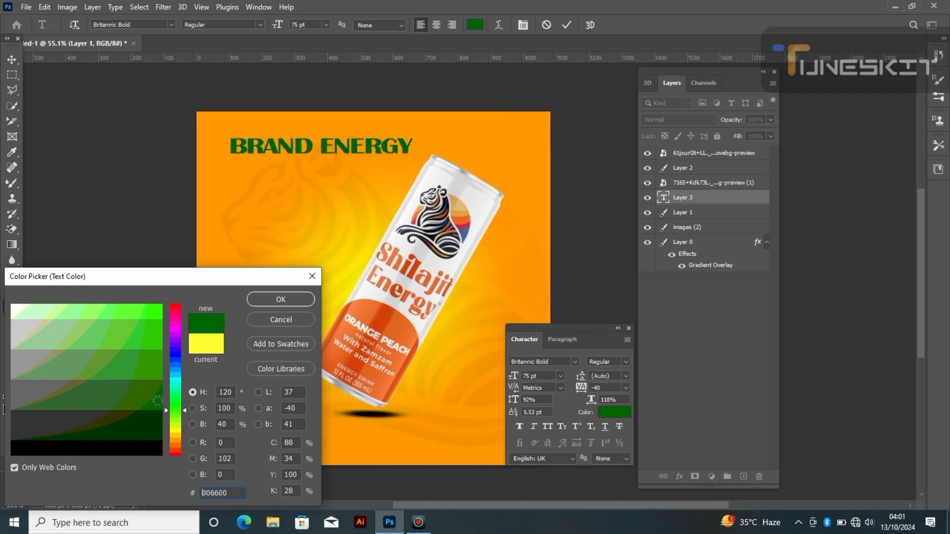
drag(156, 420, 154, 404)
click(301, 300)
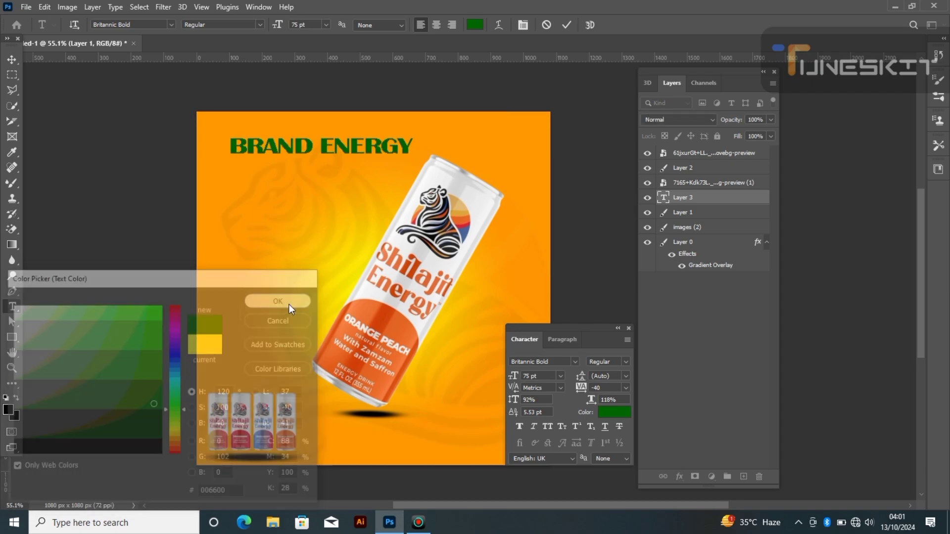
- Set the heading's text language to Arabic in the character settings
drag(599, 329, 592, 259)
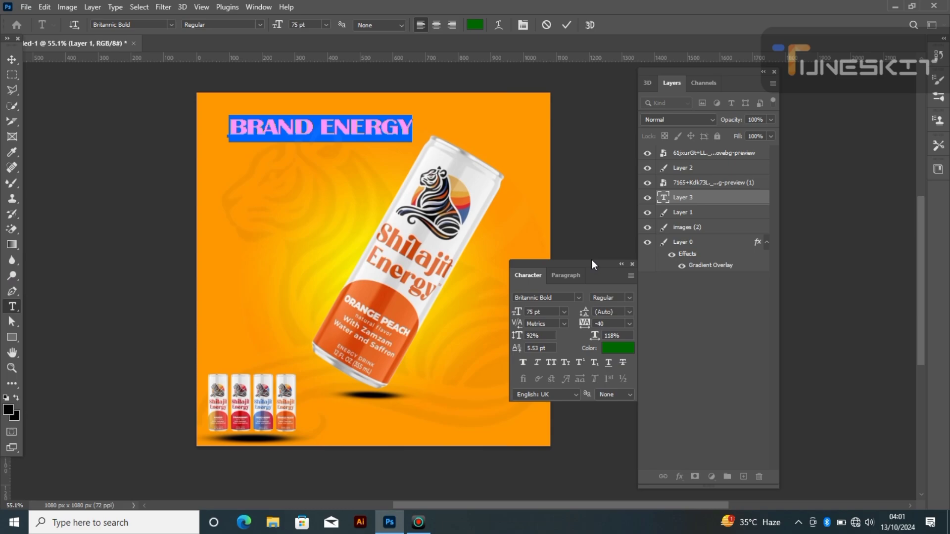
click(578, 396)
scroll(552, 116, up, 1)
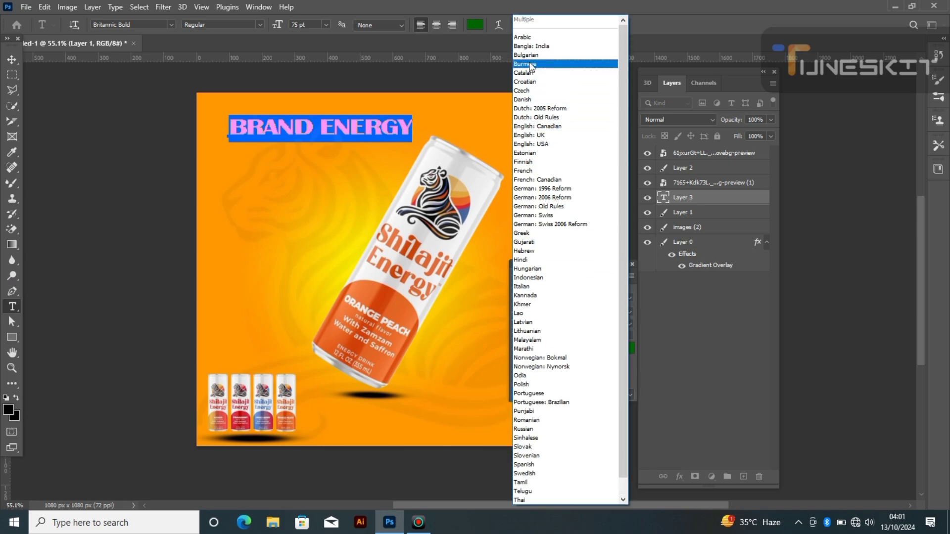
click(522, 37)
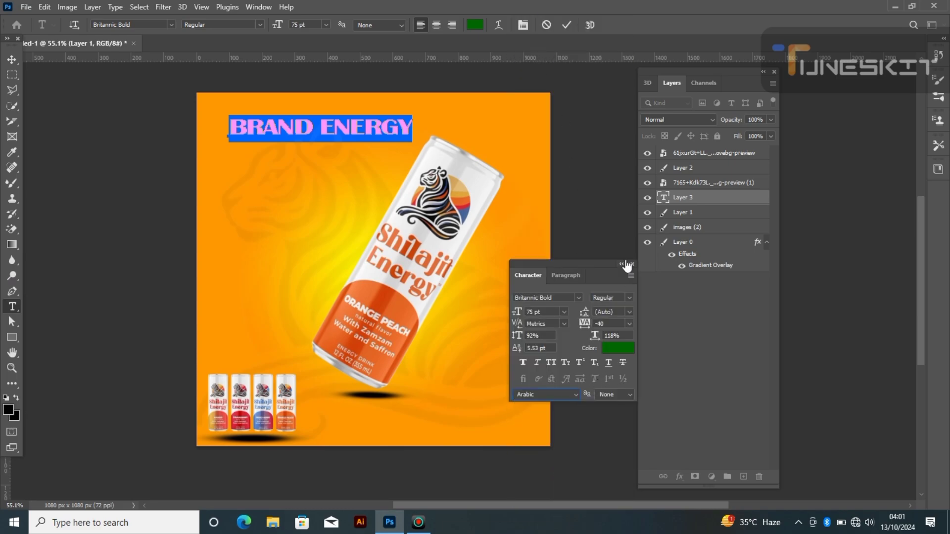
- Commit the text edit and move the BRAND ENERGY heading to the canvas's upper-right area, above the large can
click(10, 61)
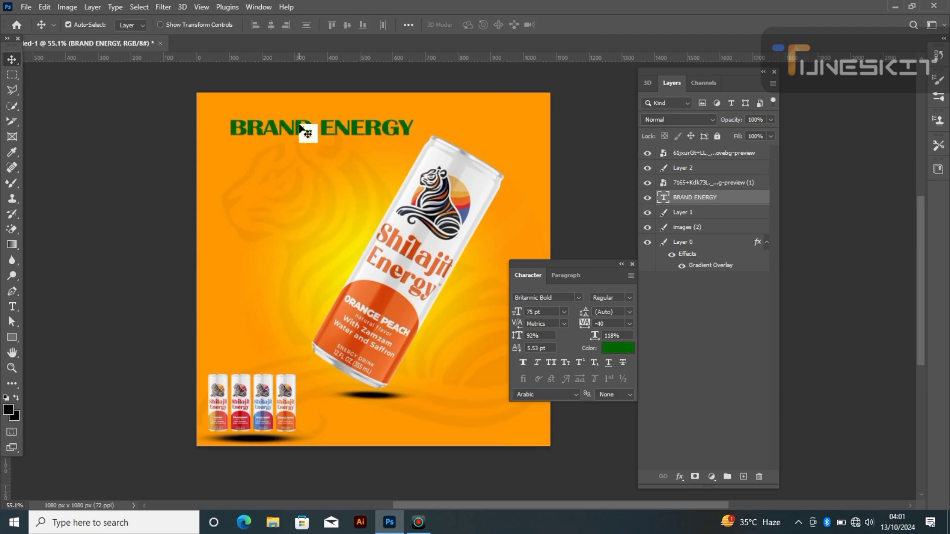
drag(301, 129, 399, 118)
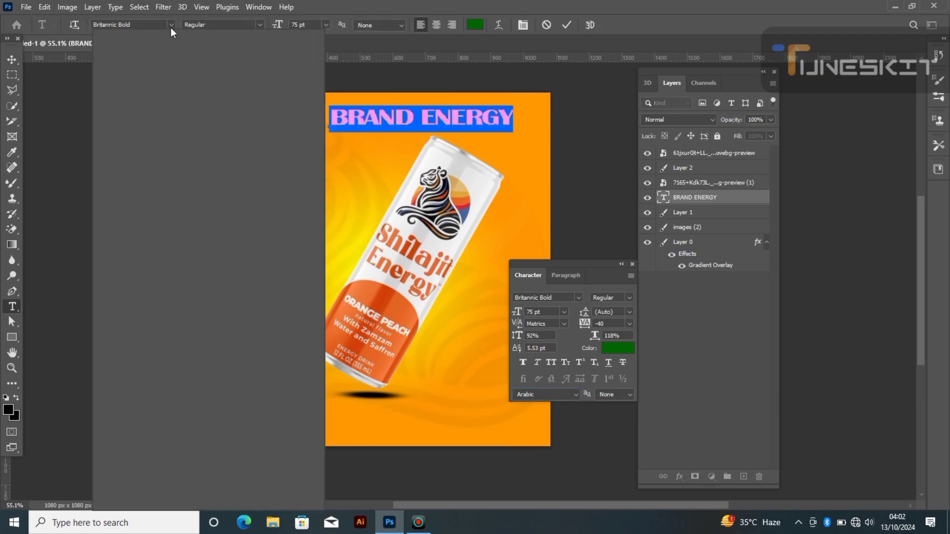
- Change the BRAND ENERGY heading's font to Haettenschweiler
click(171, 24)
click(232, 77)
click(14, 61)
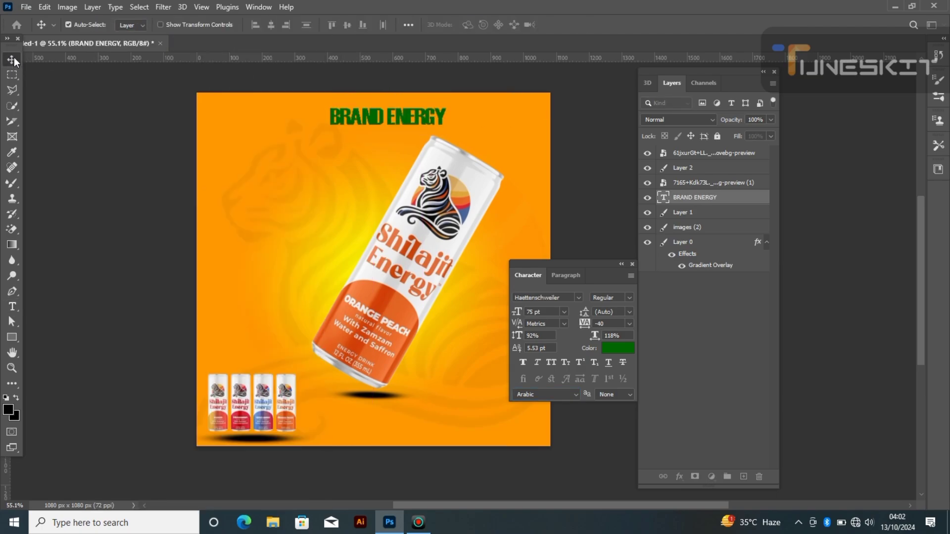
- Set the BRAND ENERGY heading's font to Bodoni MT Poster Compressed and commit the text edit
double_click(384, 115)
click(172, 25)
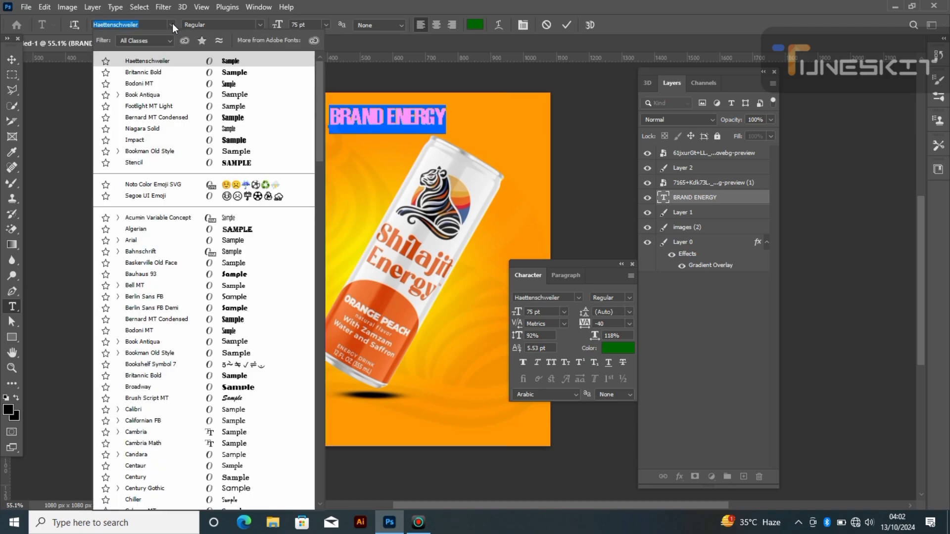
click(235, 84)
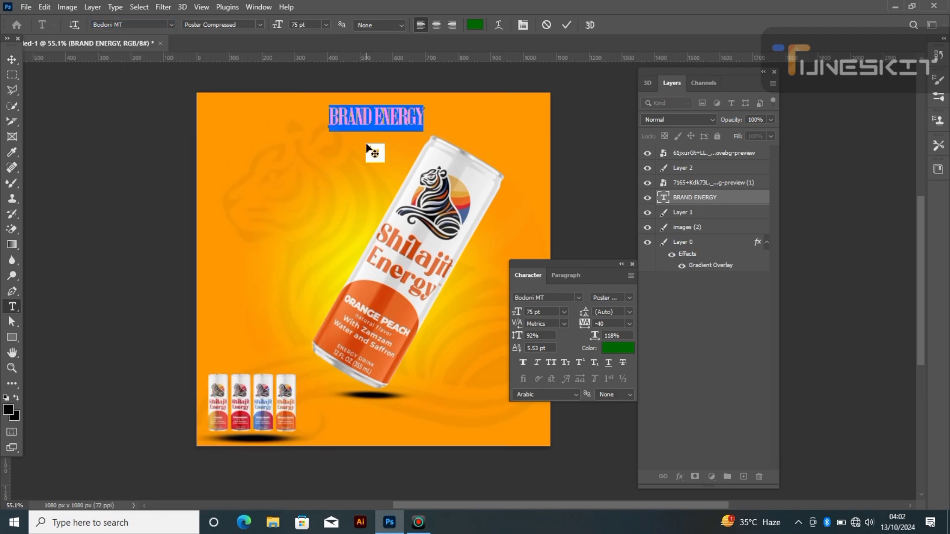
click(367, 115)
click(12, 60)
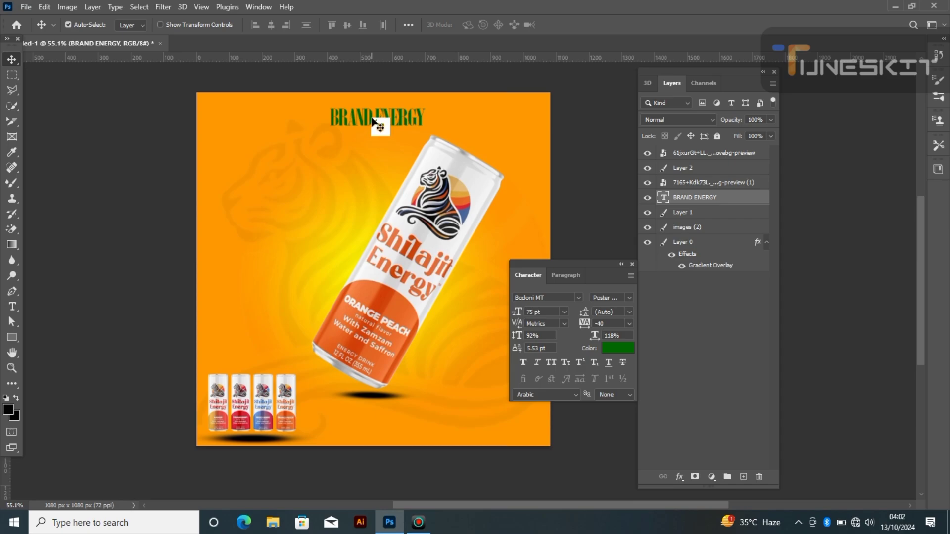
double_click(372, 117)
click(11, 58)
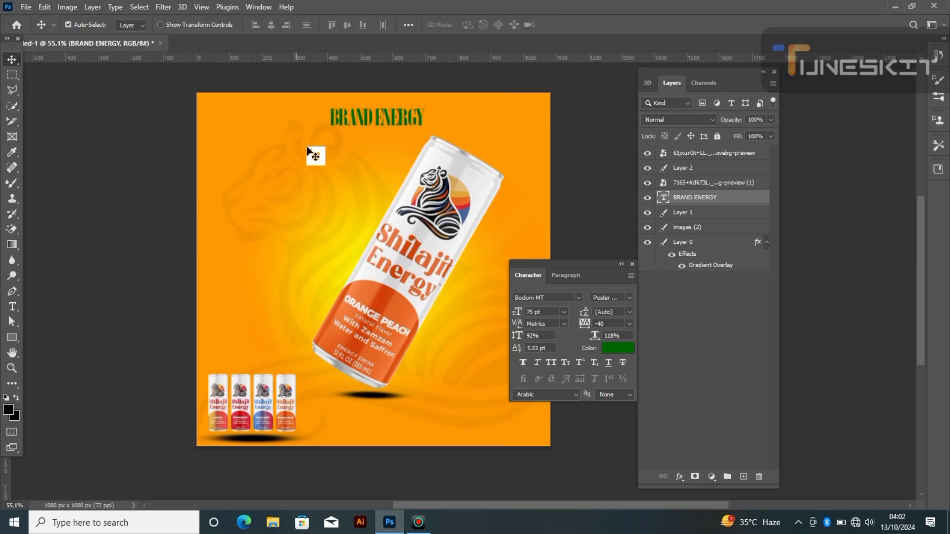
- Scale the BRAND ENERGY heading down to about 58 pt and move it into the canvas's upper-left corner
key(ctrl+t)
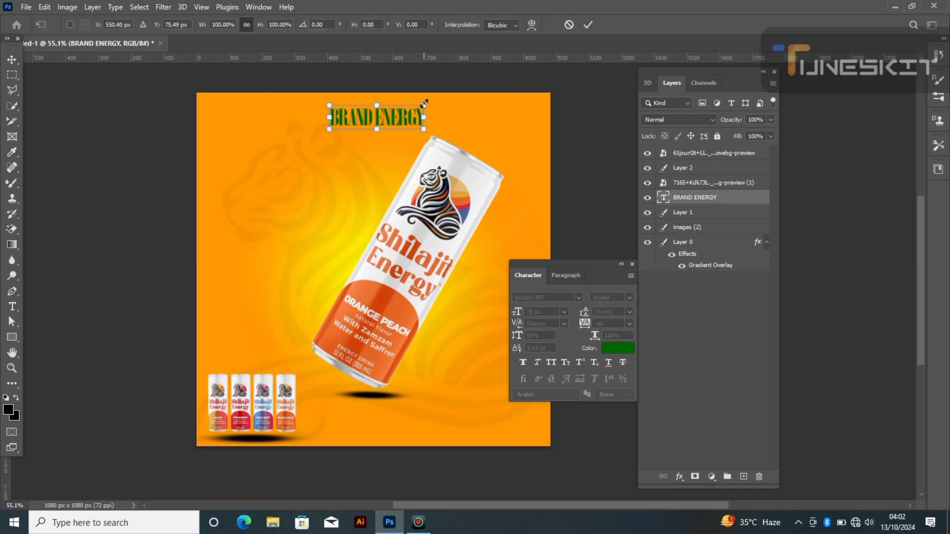
drag(424, 105, 361, 142)
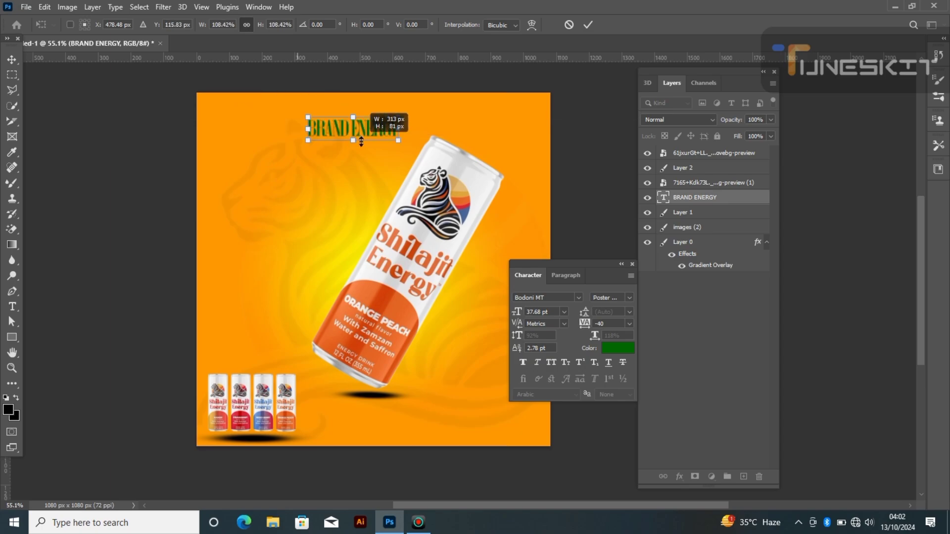
drag(404, 117, 277, 98)
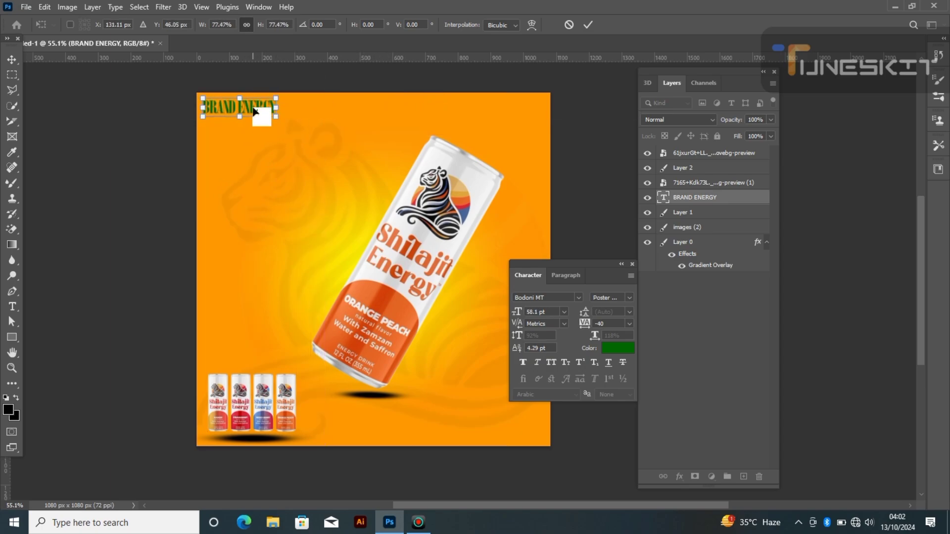
key(Return)
click(12, 60)
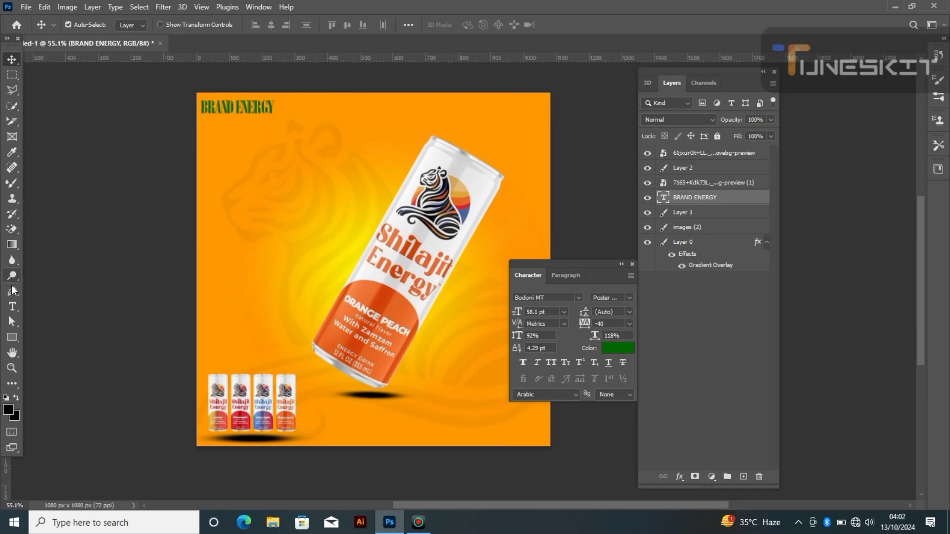
- Add the text 100% NATURAL in 75 pt Bodoni MT Poster Compressed below the BRAND ENERGY heading
click(12, 306)
click(234, 147)
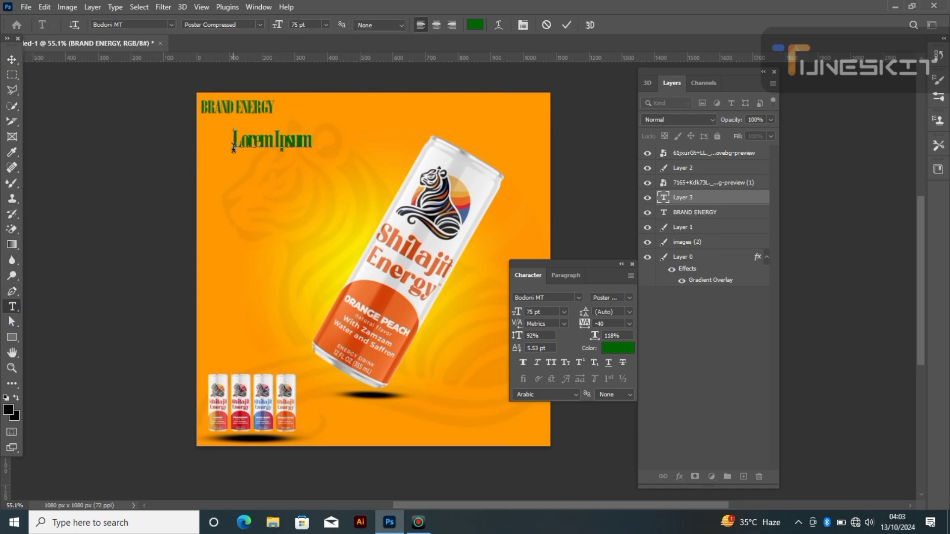
key(BackSpace)
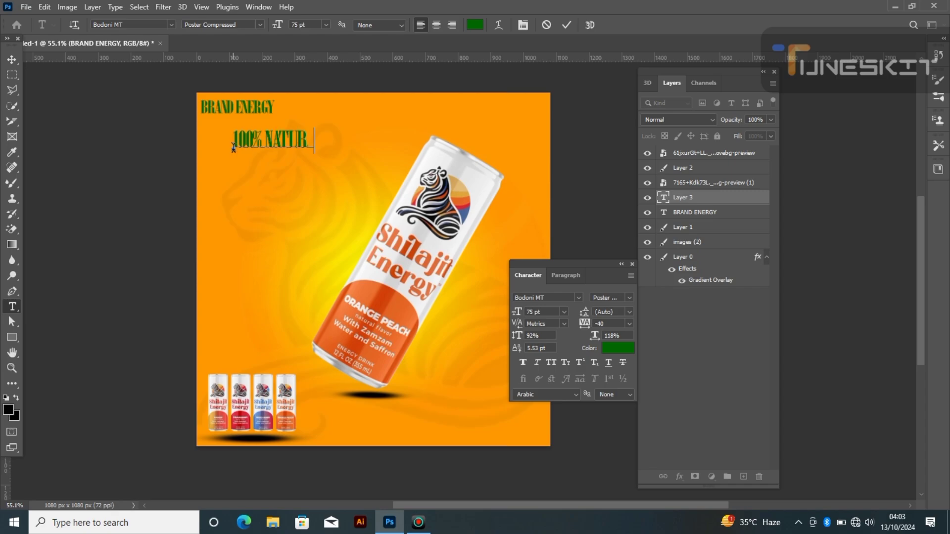
text(100% NATURAL)
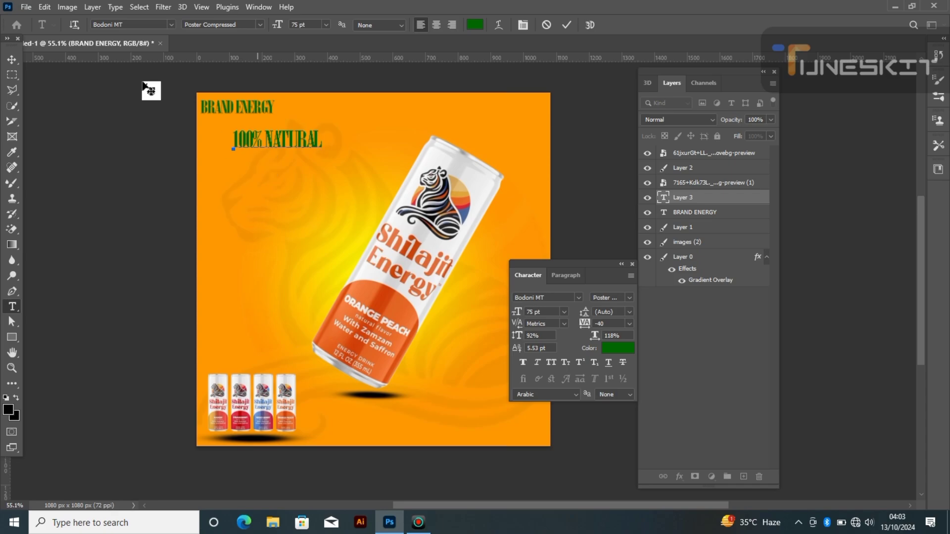
click(11, 60)
- Enlarge 100% NATURAL to about 92 pt and left-align it directly under the BRAND ENERGY heading
key(ctrl+t)
mouse_move(277, 140)
mouse_down()
mouse_move(246, 131)
mouse_move(306, 111)
mouse_move(287, 135)
mouse_move(276, 129)
mouse_up()
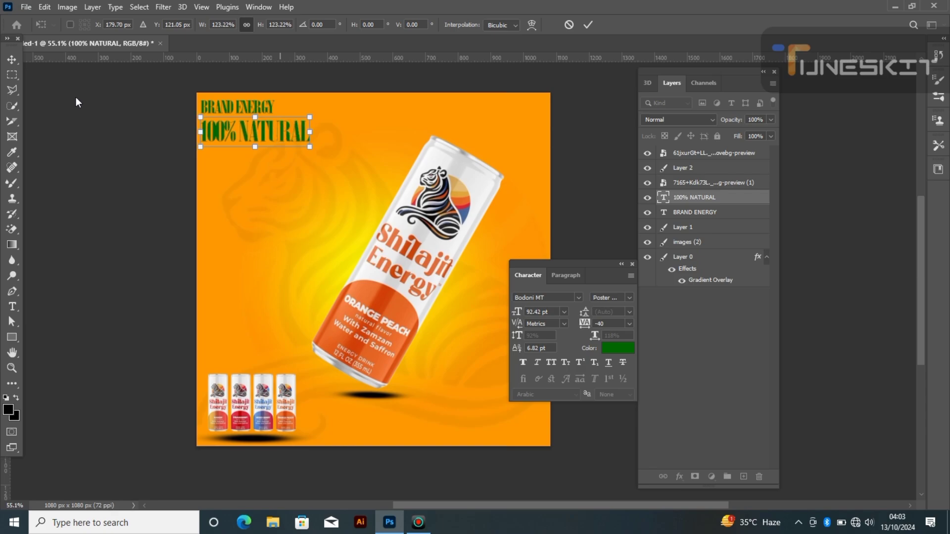
click(12, 59)
- Recolour the whole 100% NATURAL text white, ffffff
double_click(248, 137)
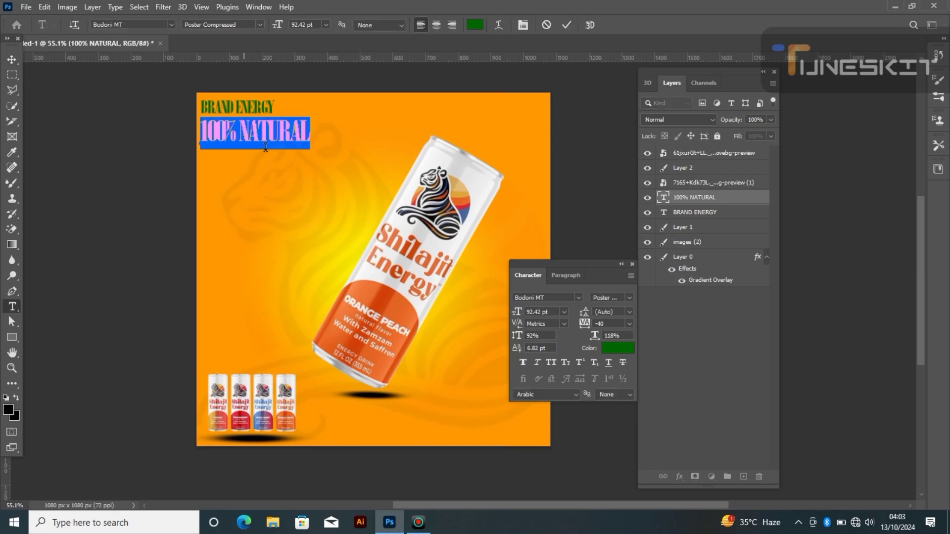
click(618, 348)
text(ffffff)
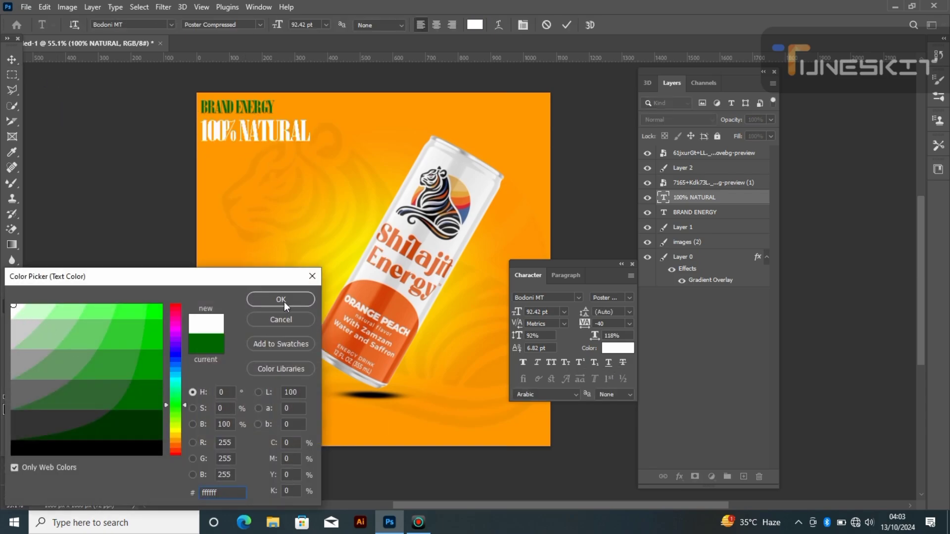
click(280, 300)
click(12, 60)
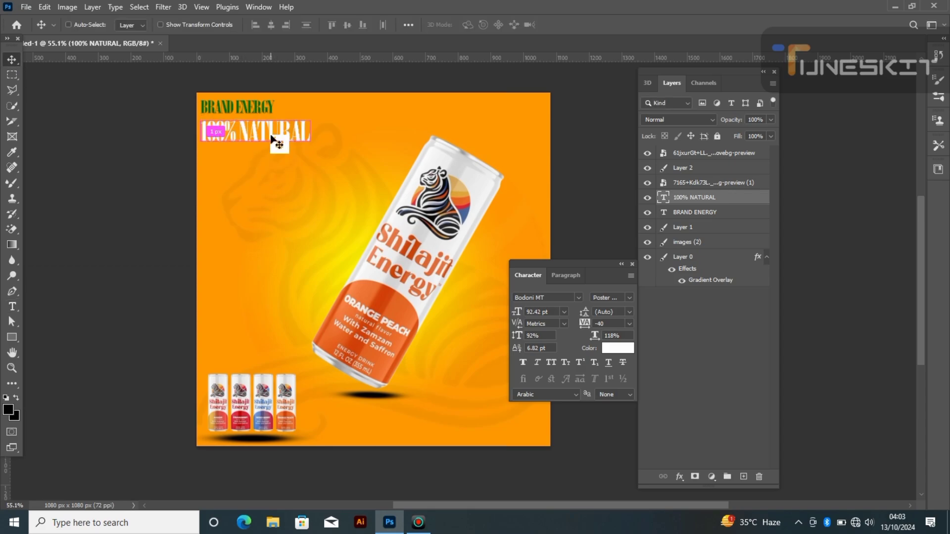
- Reshape 100% NATURAL to about 63 pt, fit it tightly under BRAND ENERGY, and close the character settings
key(ctrl+t)
drag(251, 155, 255, 124)
click(14, 63)
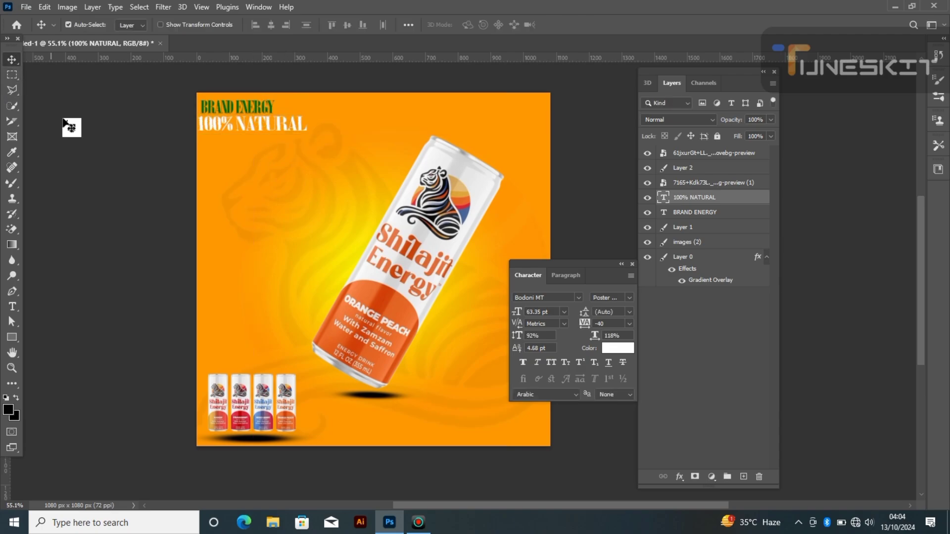
click(632, 263)
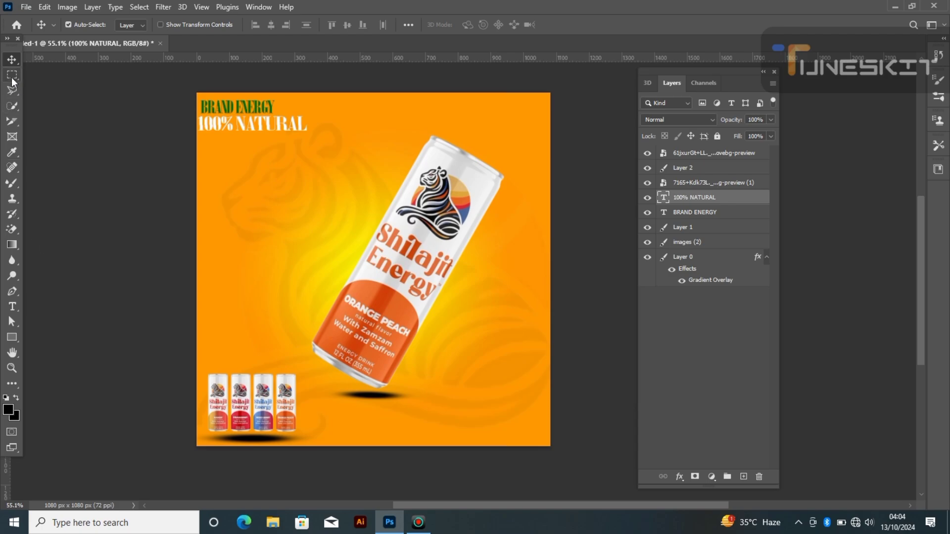
- Add the white text Shilajit in 75 pt Bodoni MT Poster Compressed beside the large can
click(13, 307)
click(247, 216)
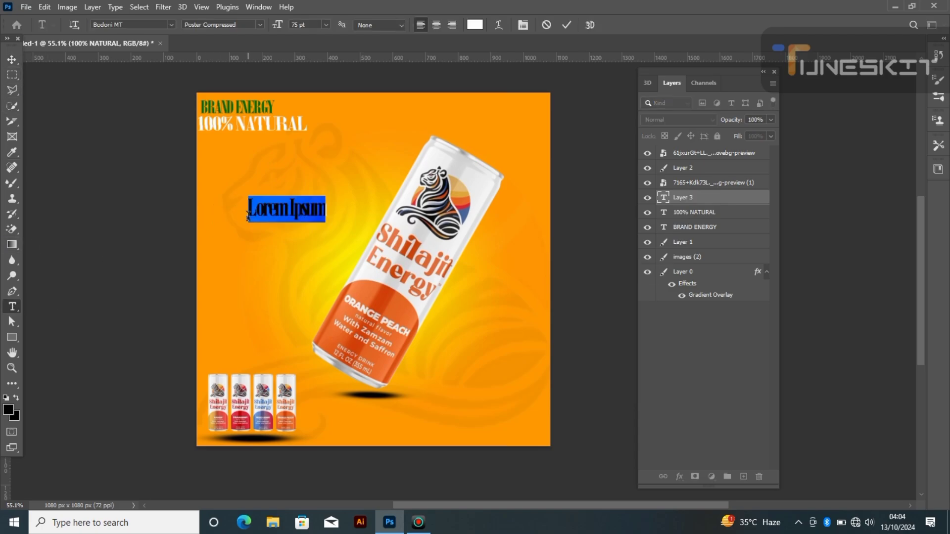
key(BackSpace)
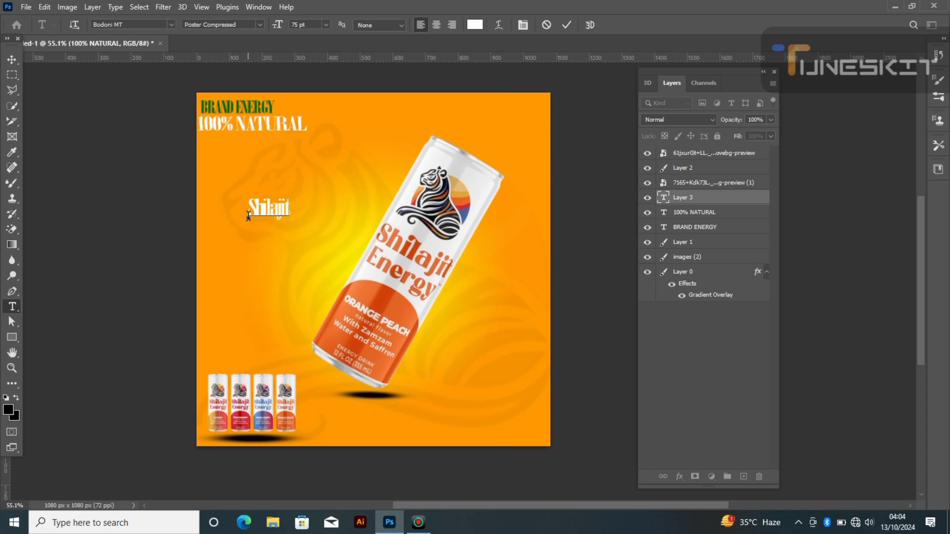
click(12, 60)
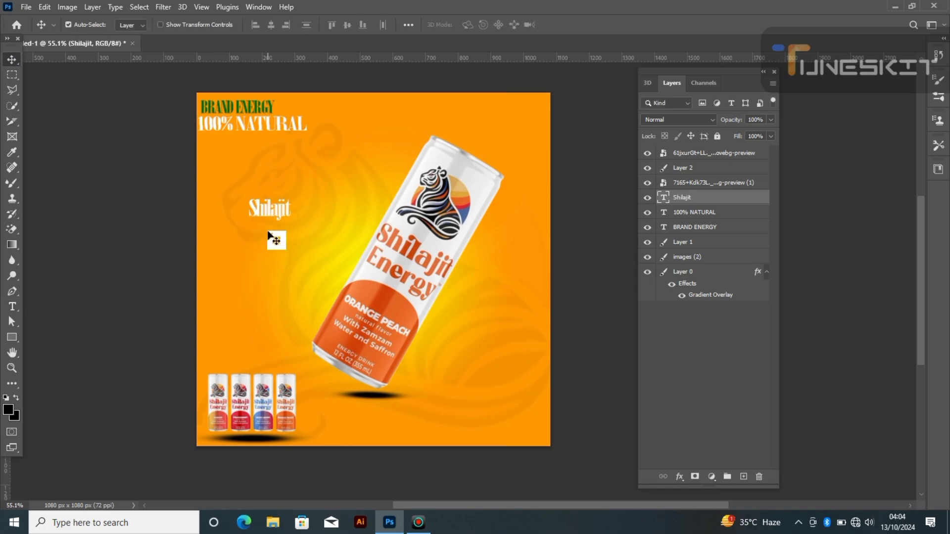
- Enlarge the Shilajit text to about three times its size and place it in the open area beside the large can
key(ctrl+t)
drag(291, 198, 363, 169)
drag(325, 204, 313, 217)
drag(344, 174, 373, 159)
drag(329, 192, 286, 232)
key(Return)
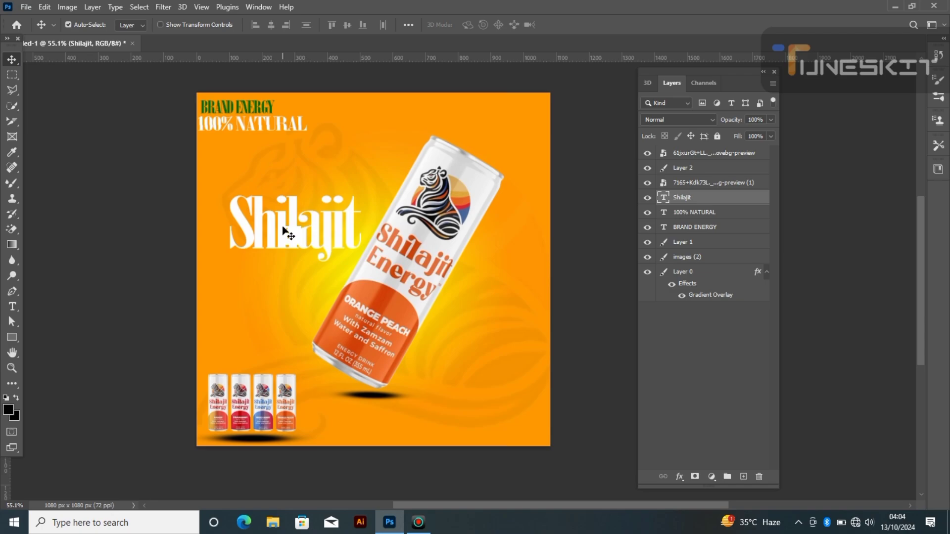
- Add the white text Energy in 75 pt Bodoni MT Poster Compressed below the large Shilajit text
click(13, 307)
click(251, 274)
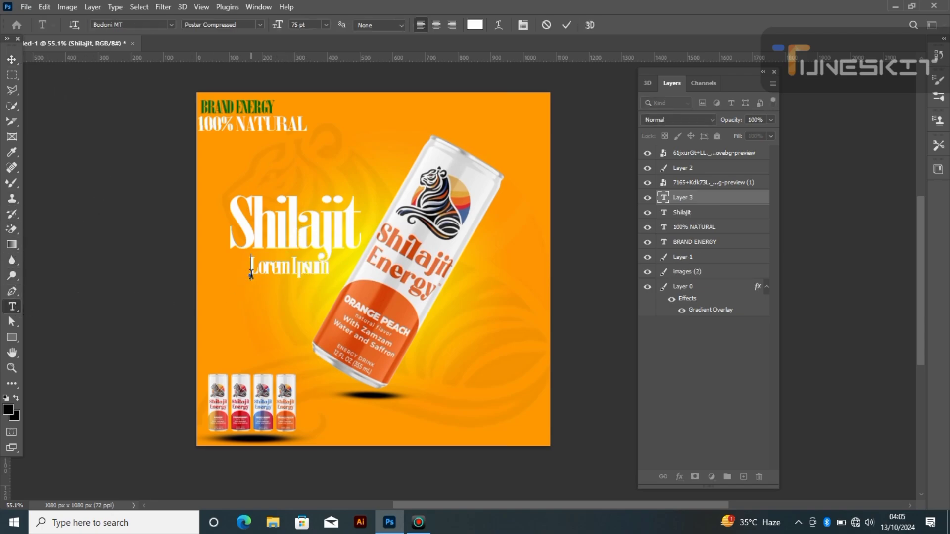
key(BackSpace)
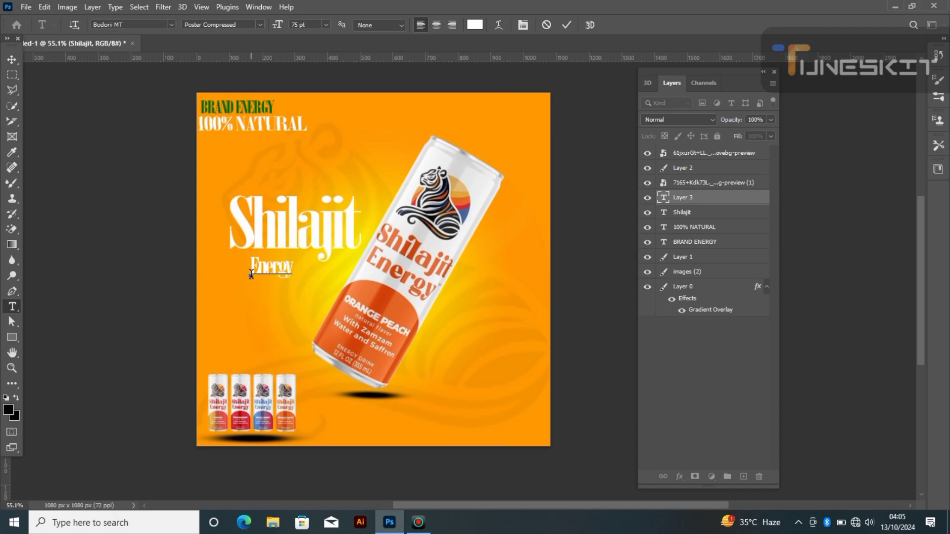
click(11, 60)
- Enlarge the Energy text to nearly twice its size and nudge it into place close beneath the Shilajit text
key(ctrl+t)
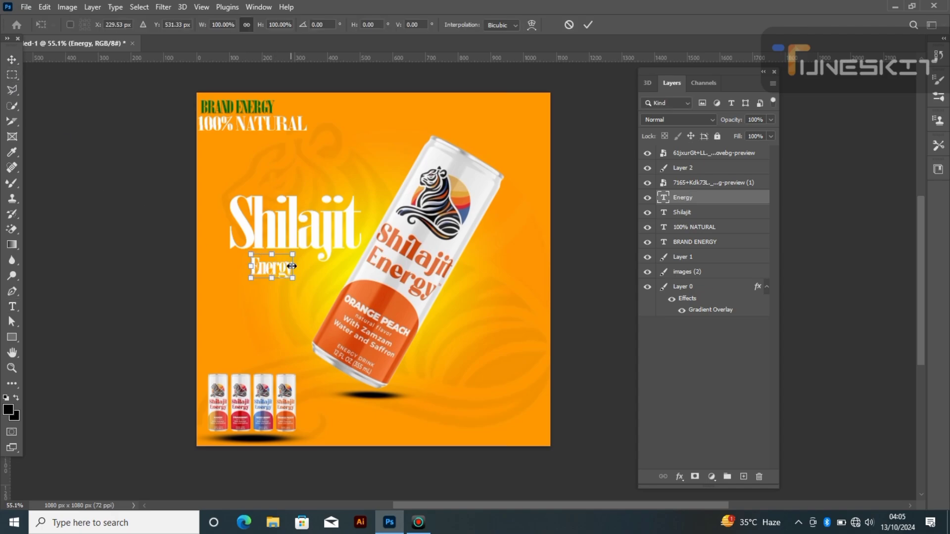
drag(293, 254, 336, 247)
key(Return)
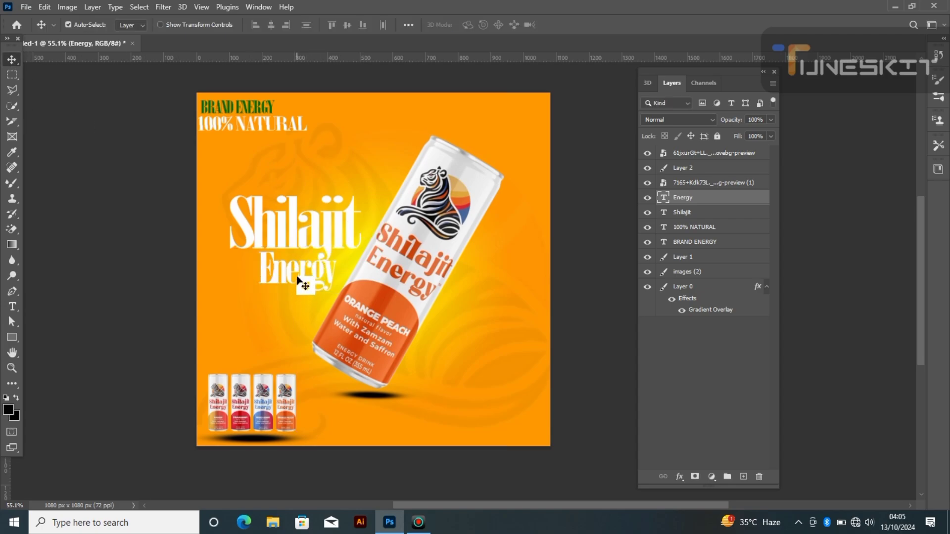
drag(292, 275, 293, 283)
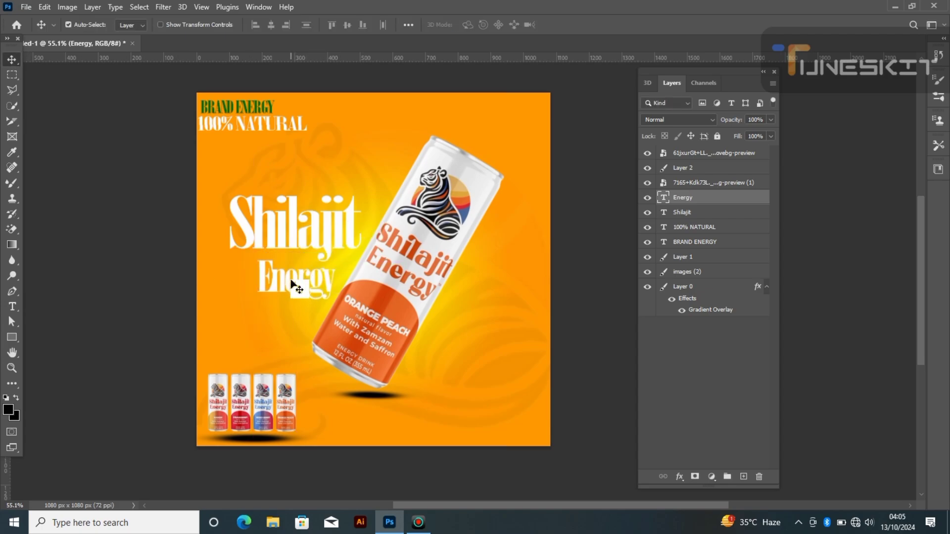
key(Up)
key(Up)
key(Up)
key(Up)
key(Up)
key(Up)
key(Up)
key(Up)
key(Up)
key(Up)
- Embed the logo image images (2) from Downloads, shrink it, and position it above the large Shilajit text
click(25, 7)
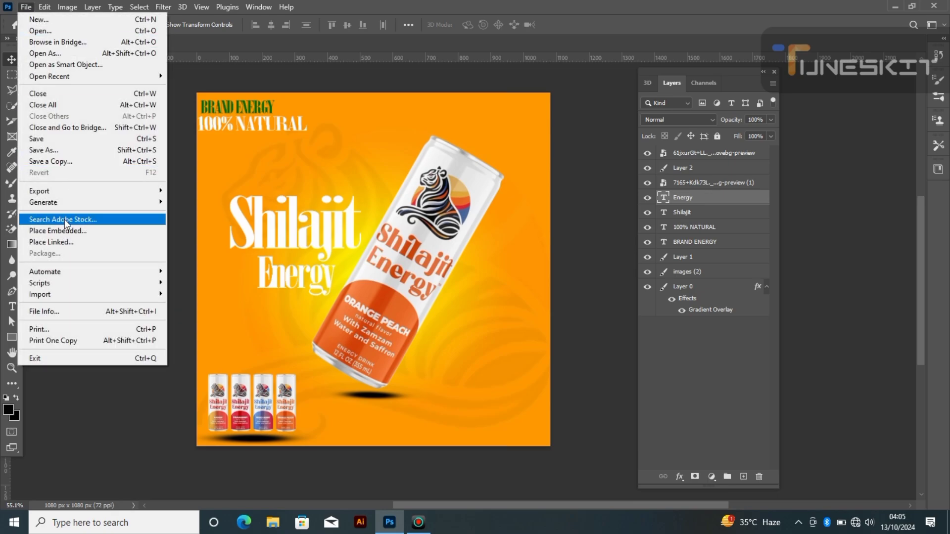
click(64, 218)
scroll(249, 163, down, 5)
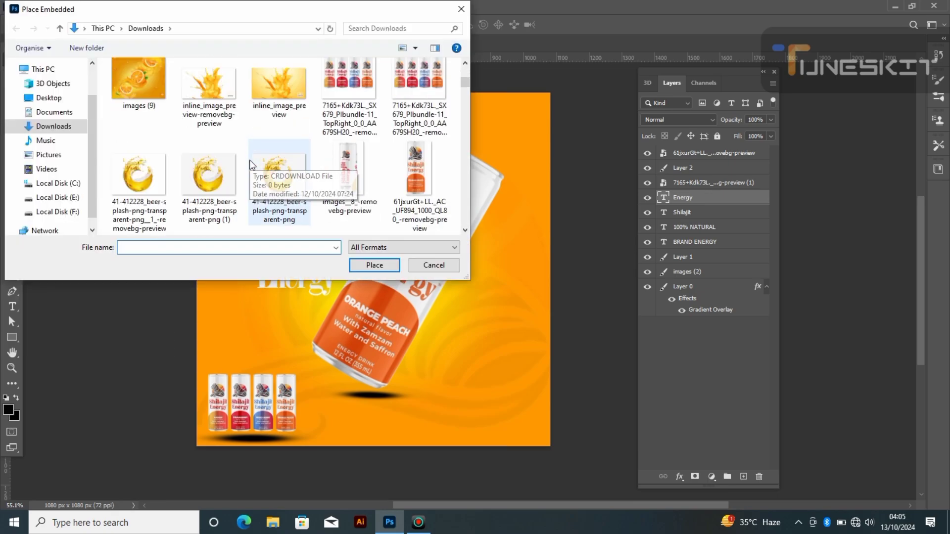
click(208, 168)
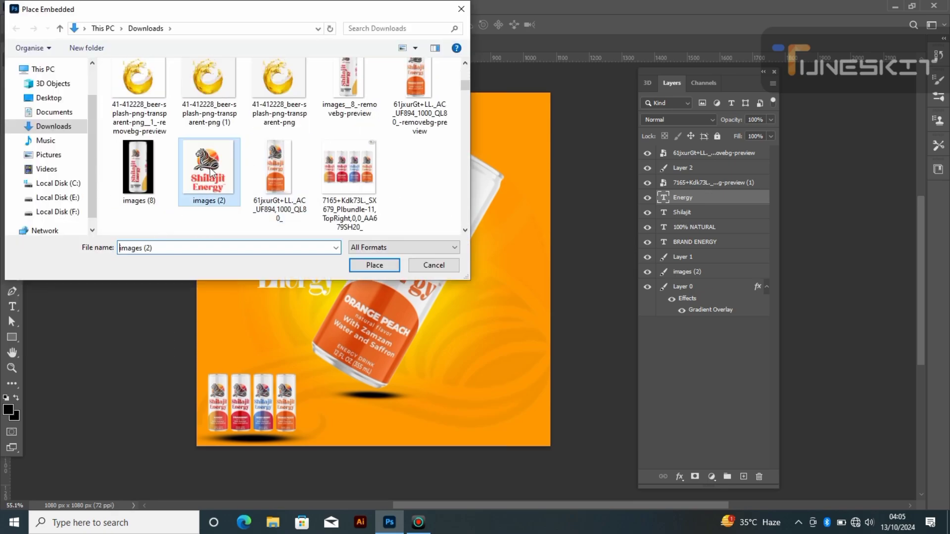
click(374, 265)
drag(345, 215, 417, 110)
click(12, 60)
scroll(300, 253, up, 6)
scroll(301, 255, up, 3)
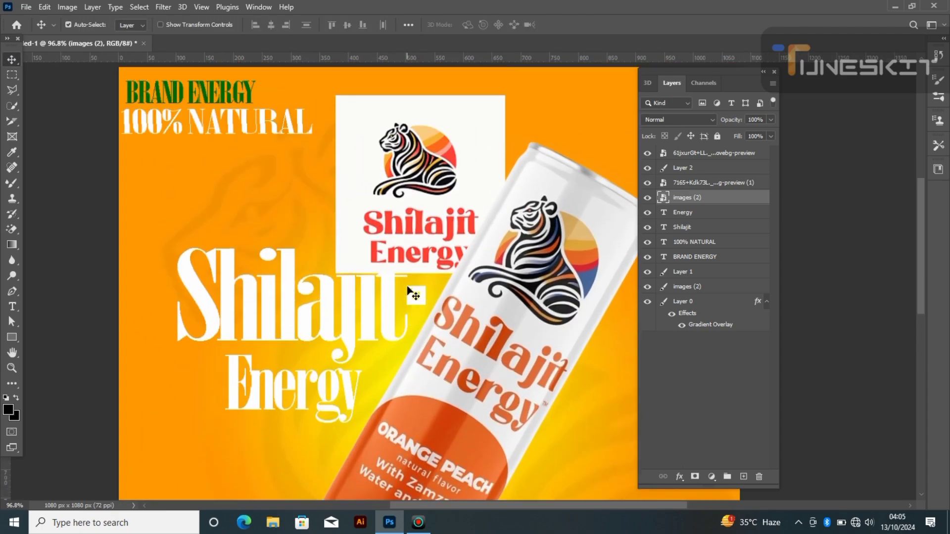
drag(385, 167, 343, 156)
- Rasterize the placed logo layer and erase its white background with the Magic Eraser
right_click(686, 197)
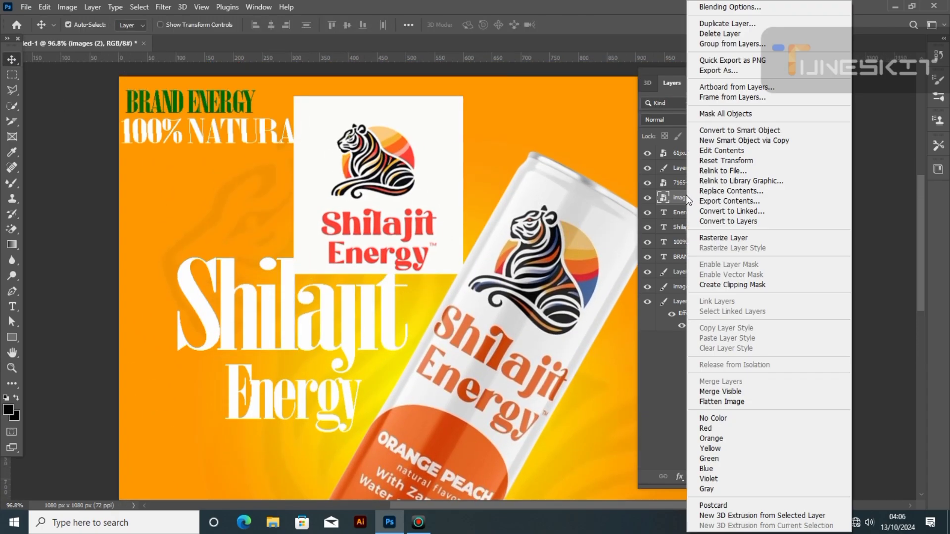
click(718, 239)
click(13, 230)
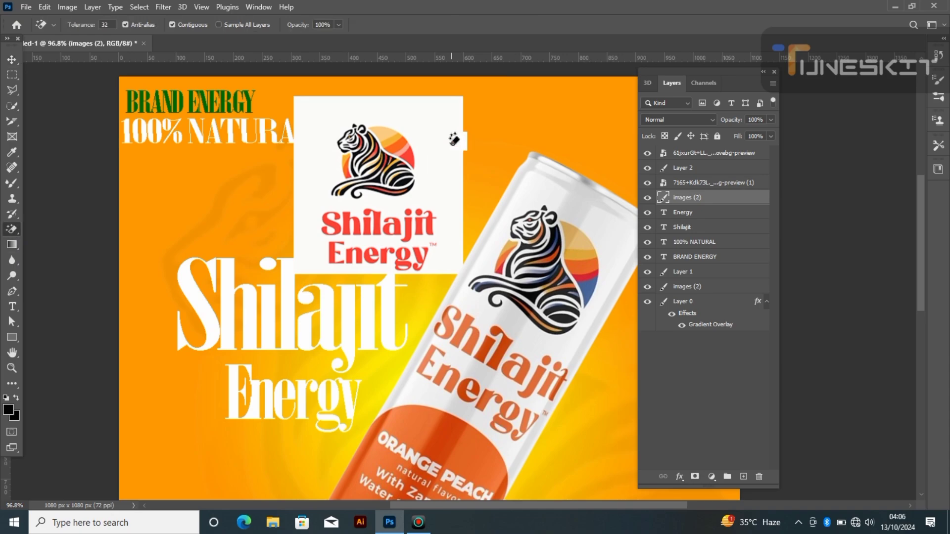
click(455, 139)
click(12, 60)
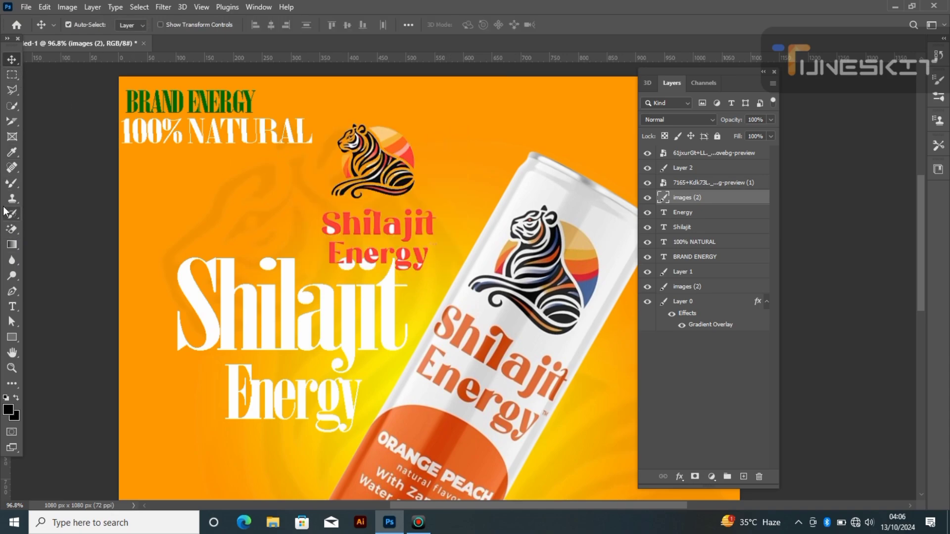
- Outline the logo's tiger emblem with the Polygonal Lasso, then cut and paste it onto its own layer
click(13, 89)
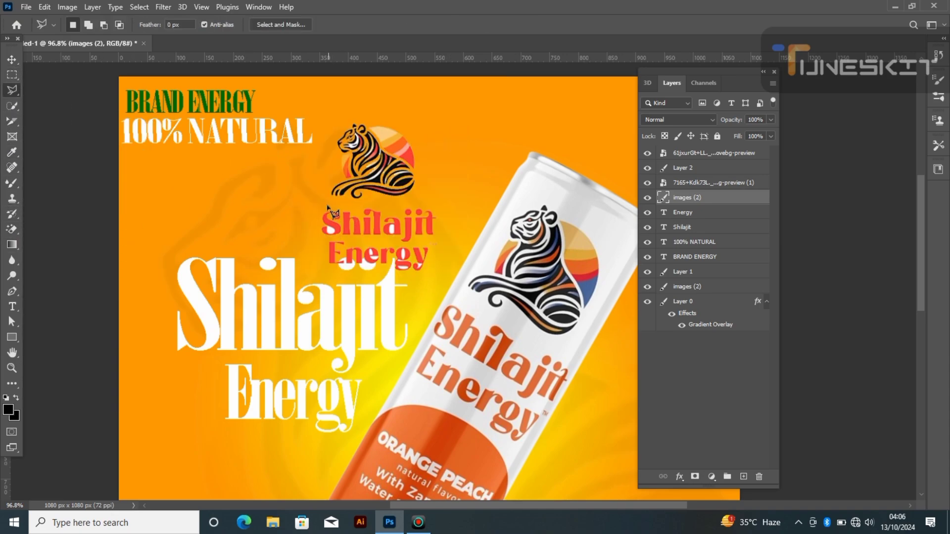
click(439, 203)
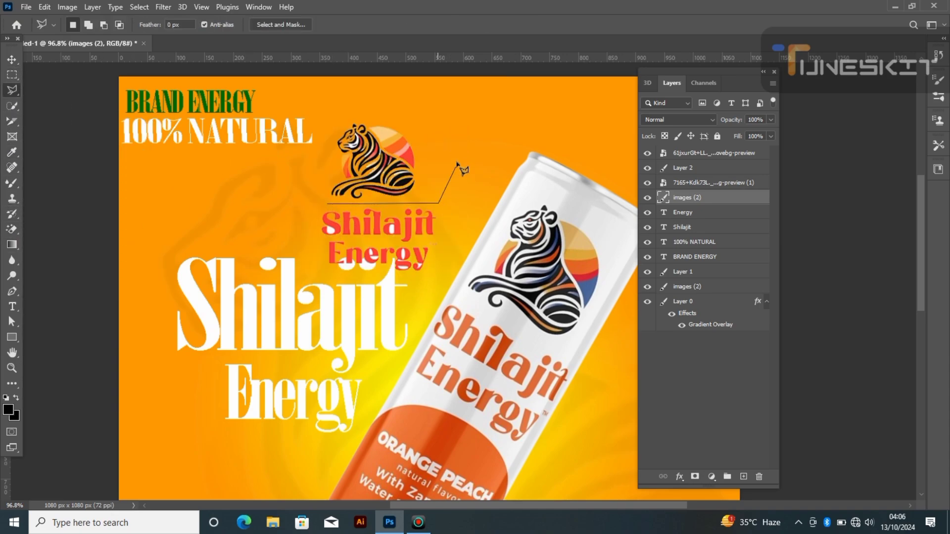
click(325, 188)
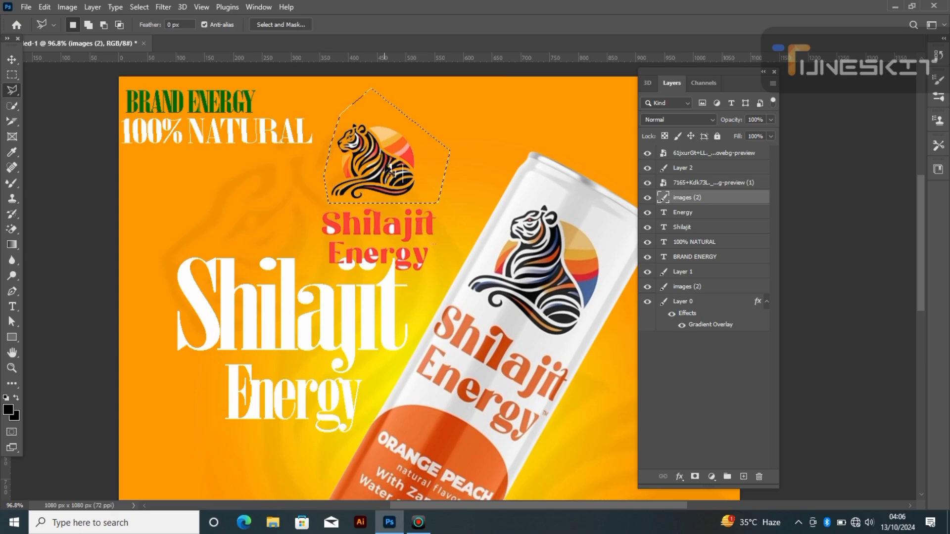
key(ctrl+x)
key(ctrl+v)
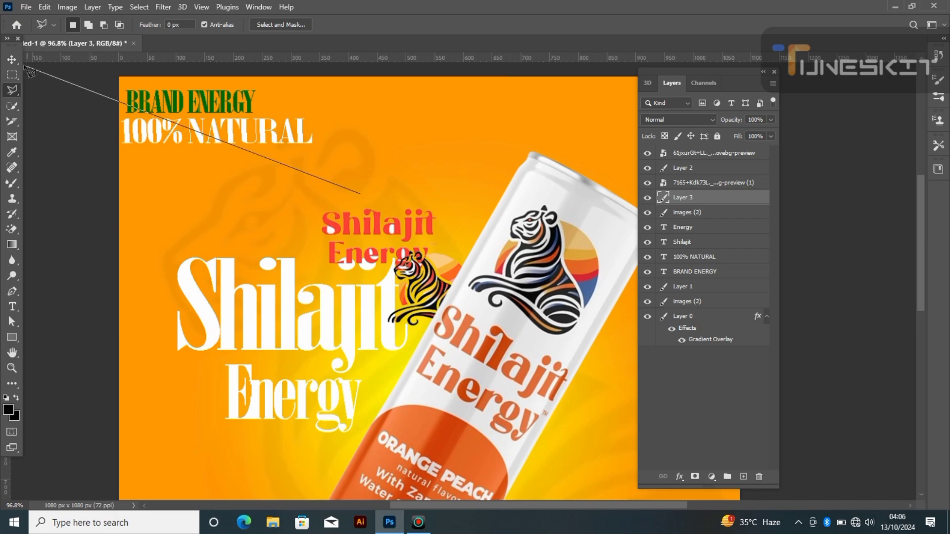
key(Escape)
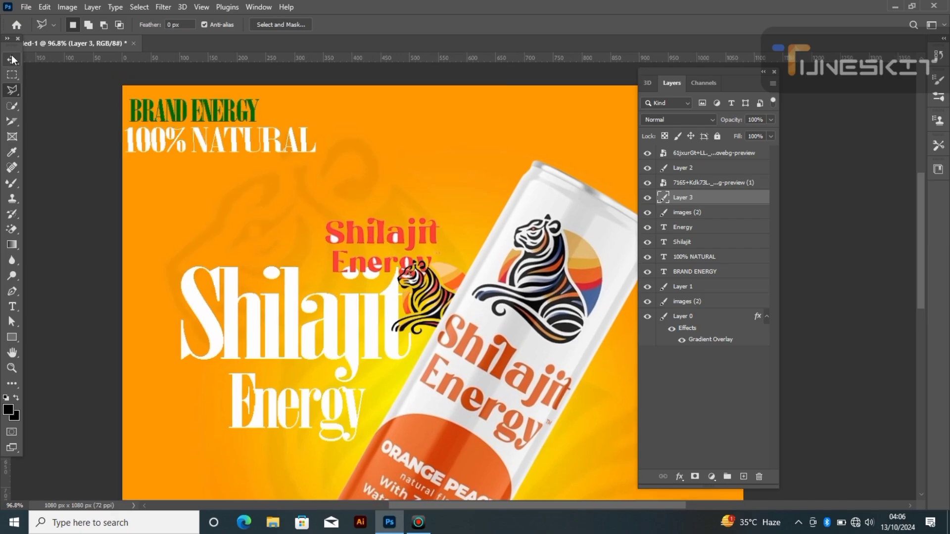
- Delete the leftover red Shilajit Energy wordmark of the logo and move the tiger emblem above the large Shilajit text
click(12, 60)
click(381, 236)
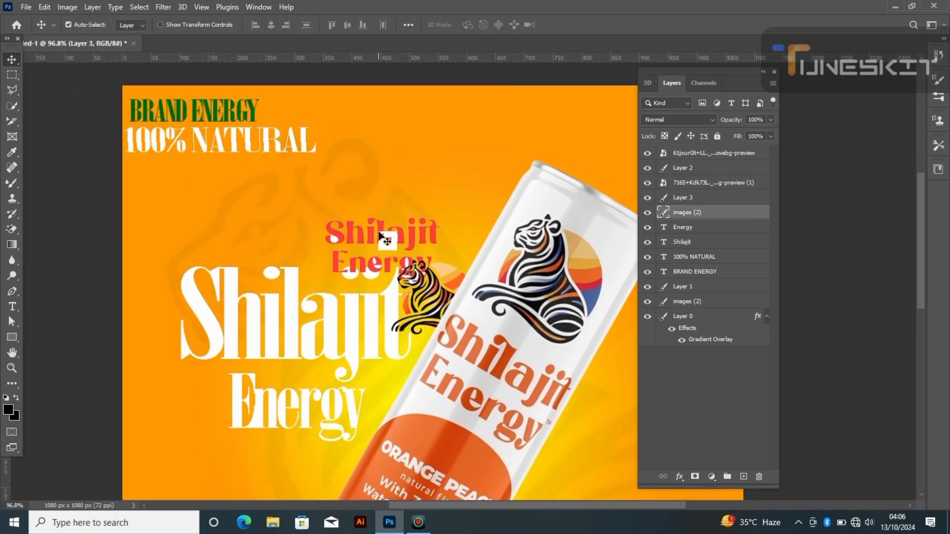
drag(380, 233, 361, 185)
key(Delete)
drag(435, 322, 401, 190)
- Erase the remaining white patches inside the tiger emblem with the Magic Eraser at tolerance 32
scroll(400, 190, up, 5)
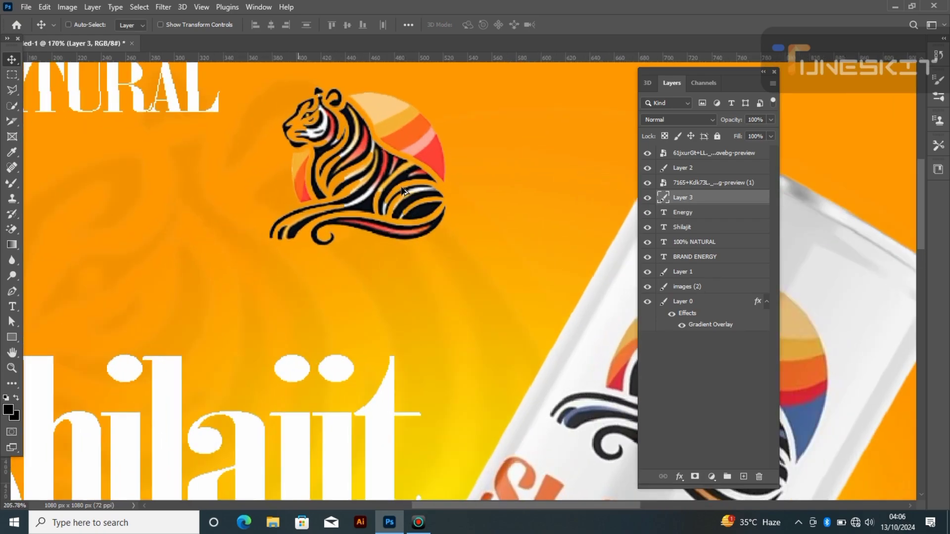
click(12, 229)
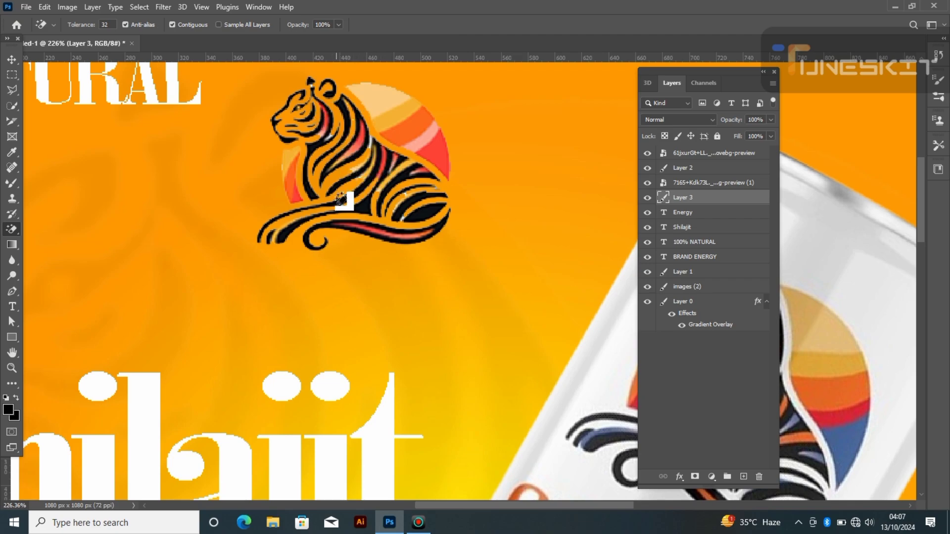
scroll(393, 217, up, 3)
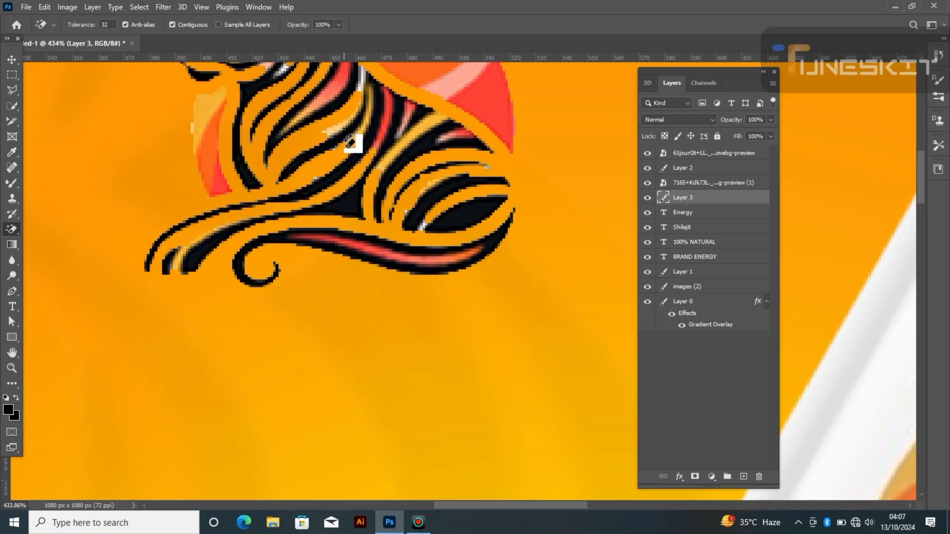
scroll(421, 198, down, 2)
scroll(414, 195, down, 6)
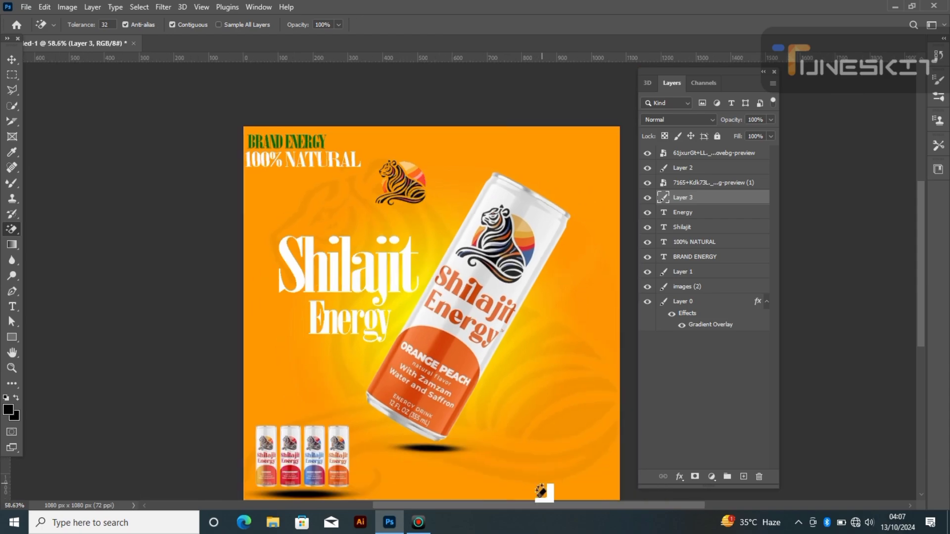
scroll(546, 497, down, 2)
- Move the tiger emblem up to the canvas's upper edge, directly beside the 100% NATURAL heading
click(12, 59)
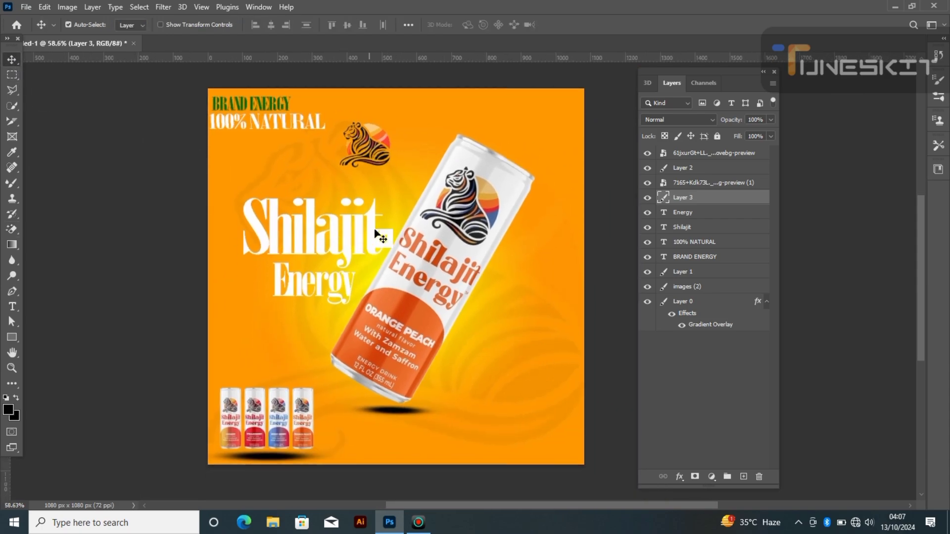
mouse_move(376, 167)
mouse_down()
mouse_move(379, 148)
mouse_move(357, 124)
mouse_up()
click(368, 146)
key(ctrl+t)
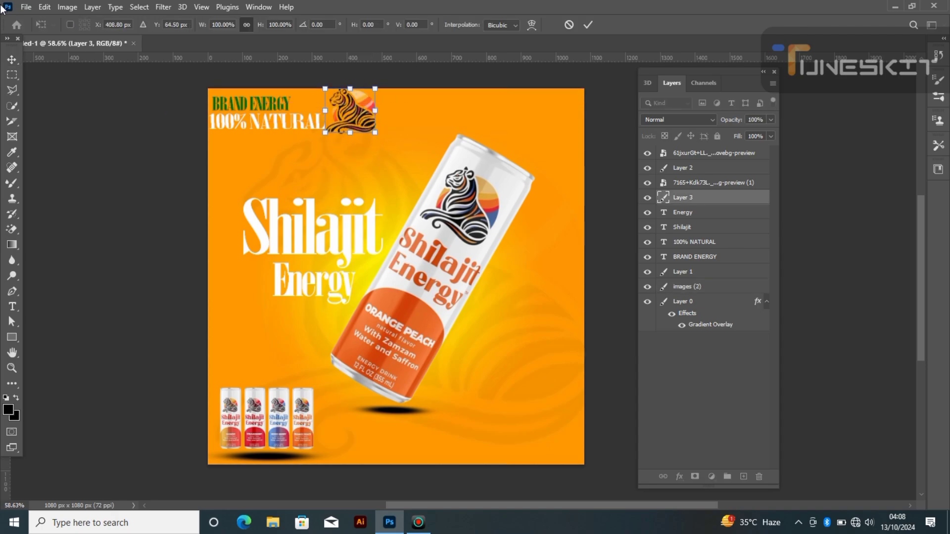
key(Return)
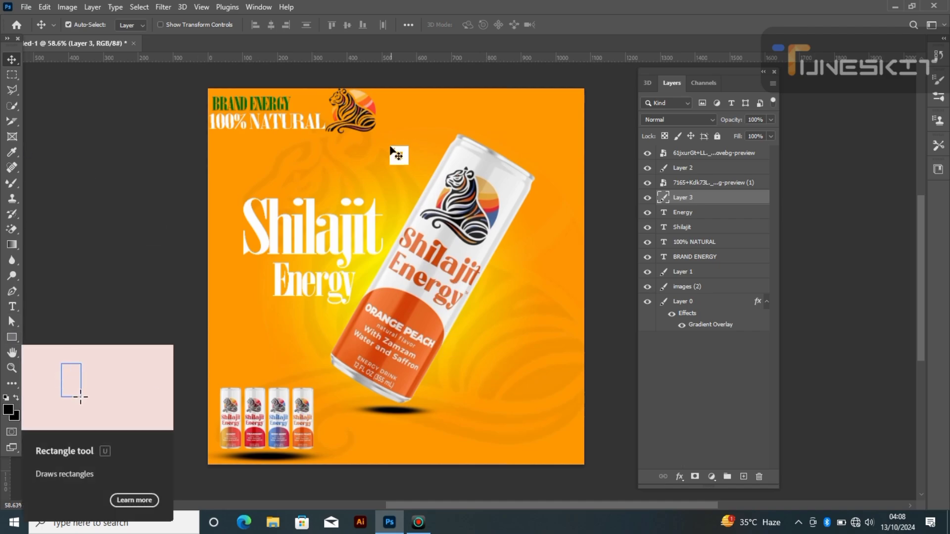
- Add two separate white texts, 50% and OFF, in 75 pt Bodoni MT Poster Compressed below the tiger emblem
click(12, 307)
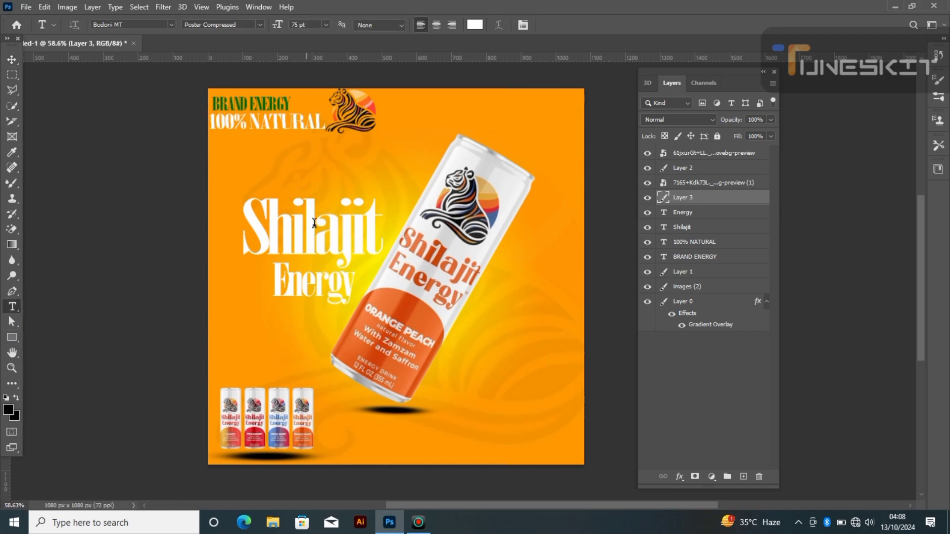
click(373, 155)
key(BackSpace)
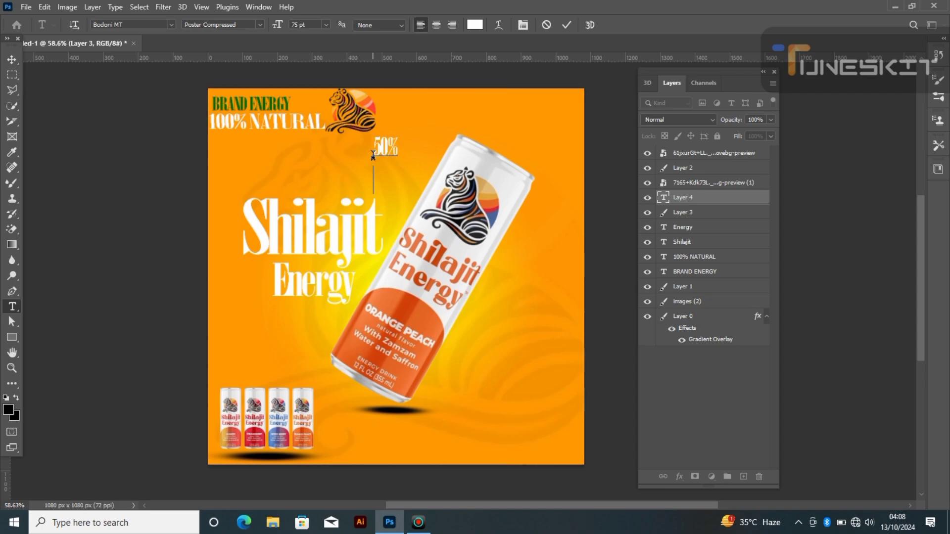
click(12, 60)
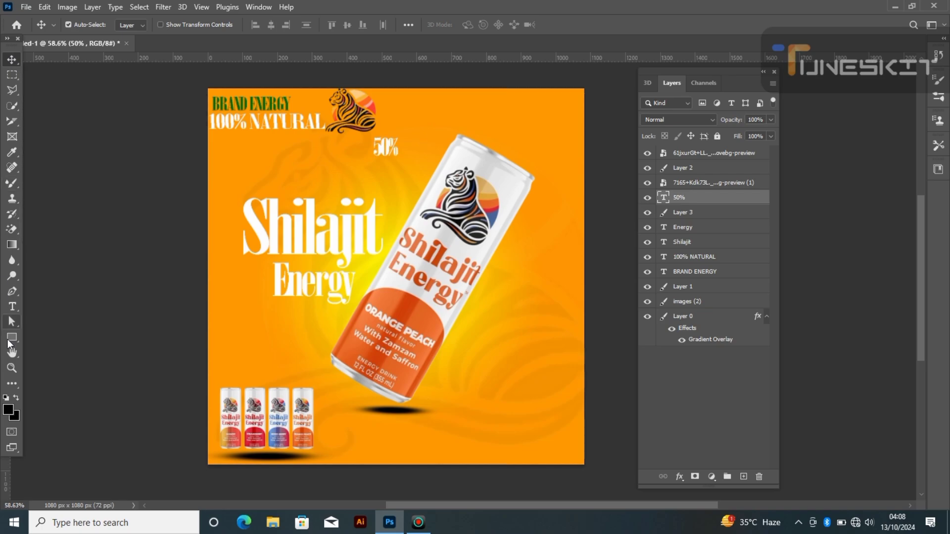
click(13, 307)
click(374, 162)
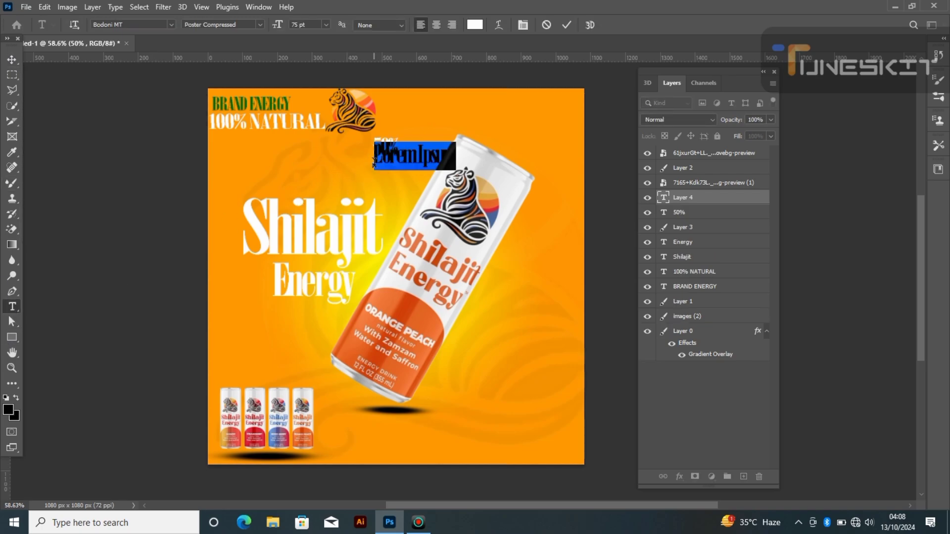
key(BackSpace)
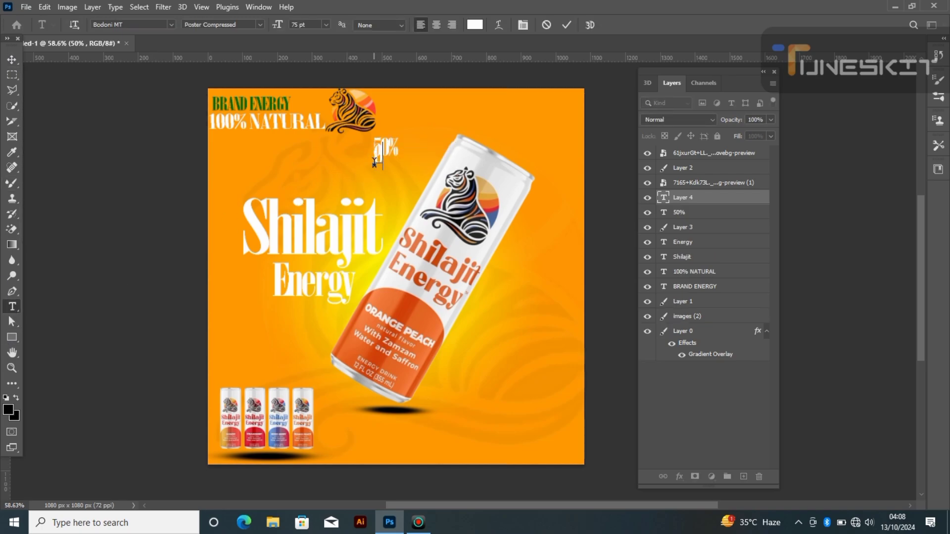
click(10, 60)
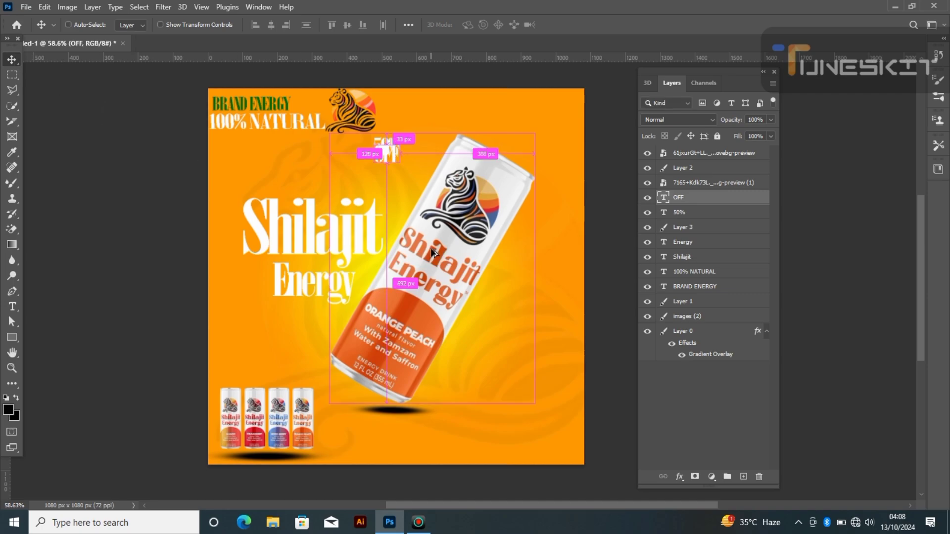
- Move the OFF text just beneath the 50% text and shift 50% slightly so the two lines align
scroll(428, 245, up, 5)
scroll(420, 223, up, 3)
key(ctrl+t)
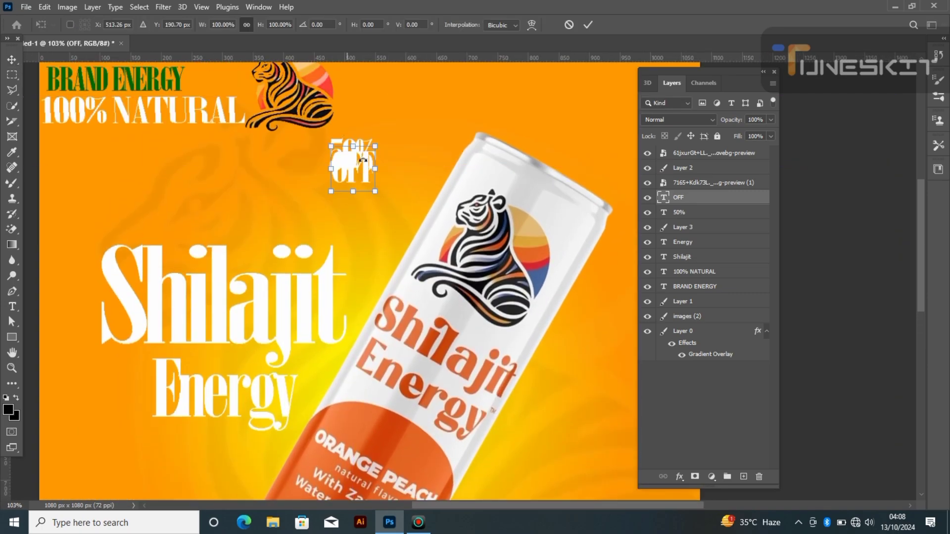
key(Return)
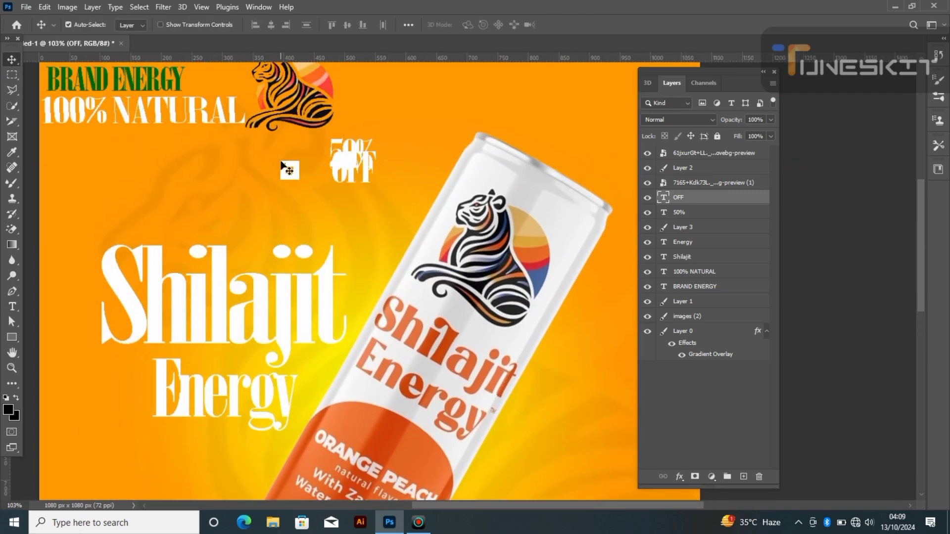
shift+click(339, 146)
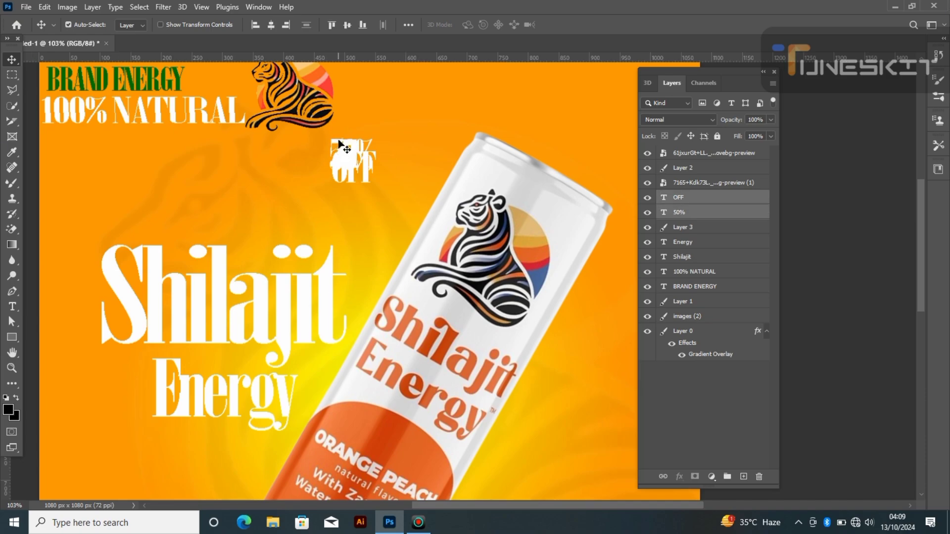
shift+click(364, 182)
double_click(712, 213)
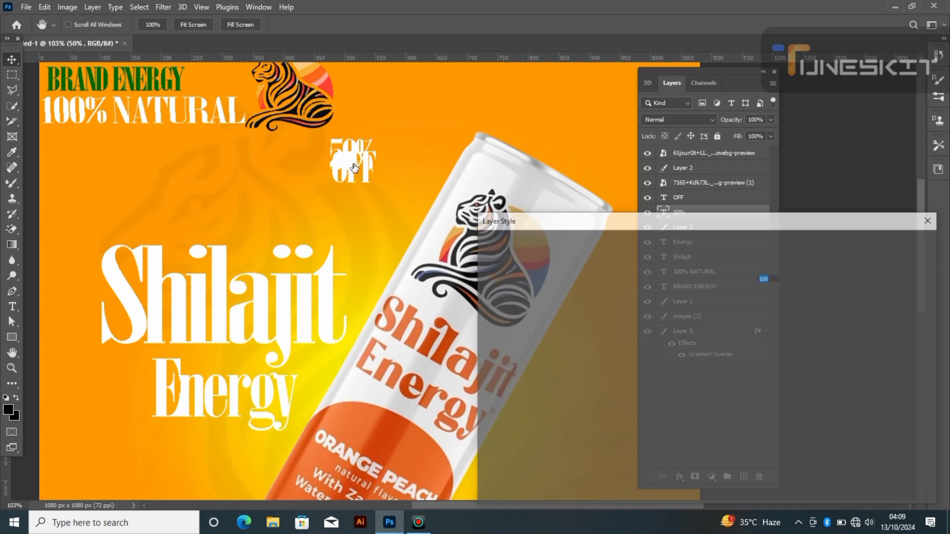
click(929, 221)
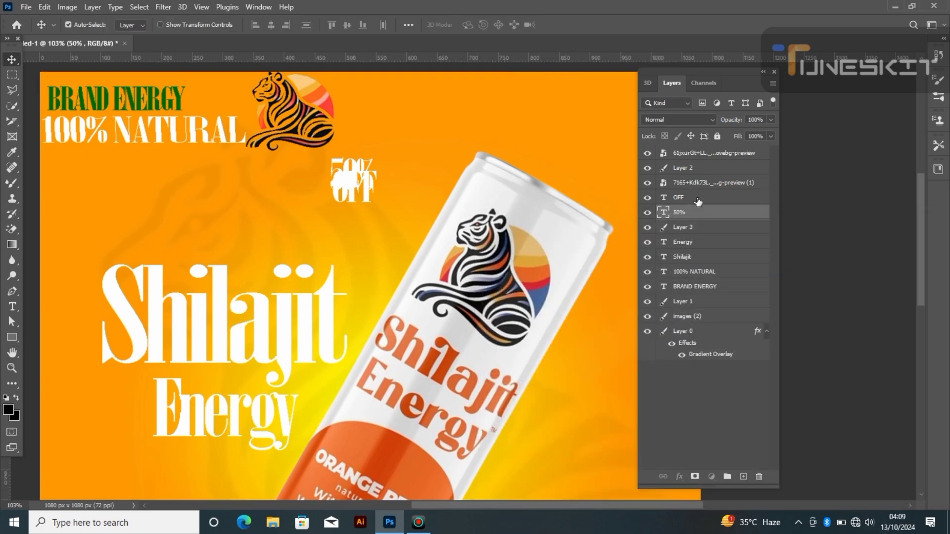
click(698, 200)
drag(365, 201, 371, 228)
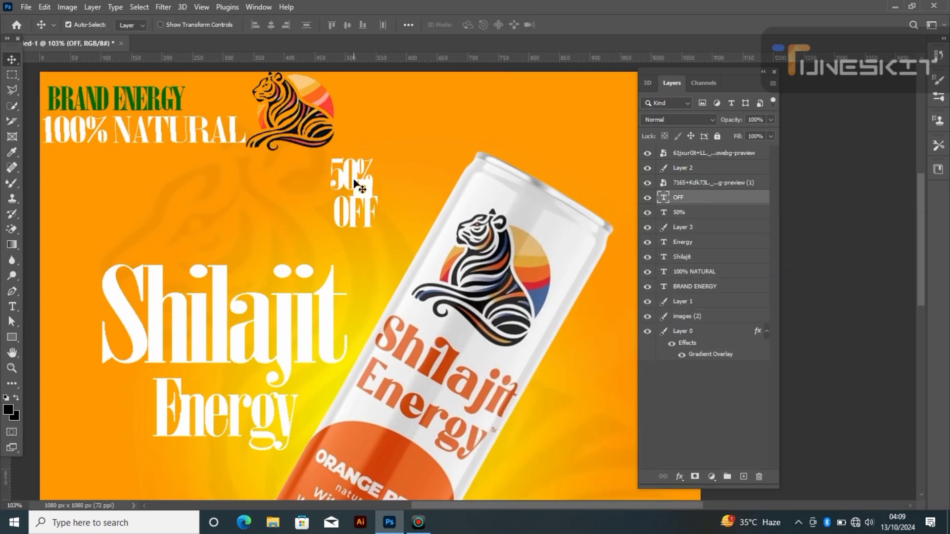
drag(358, 180, 364, 181)
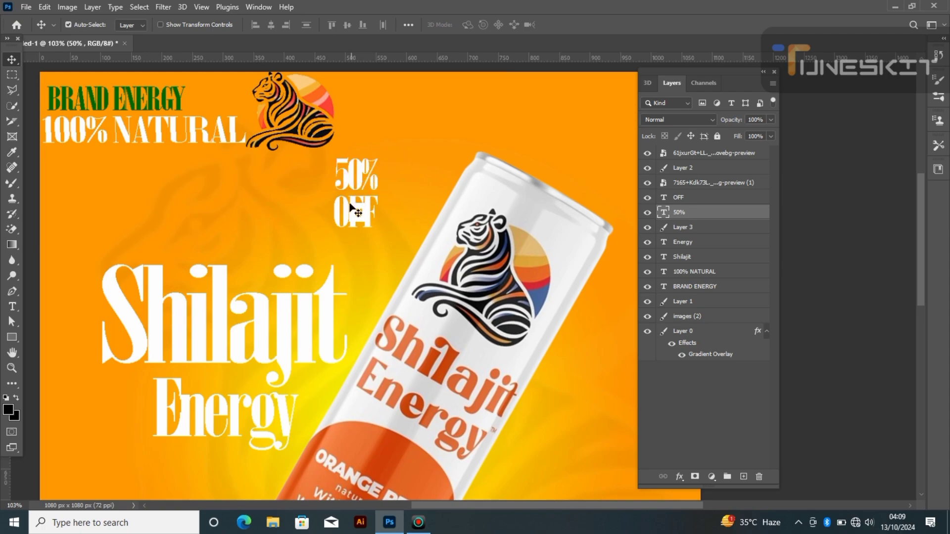
- Enlarge the 50% and OFF texts together to about 108 pt and place them beside the large can, near the canvas's right edge
shift+click(694, 199)
key(ctrl+t)
drag(384, 155, 400, 124)
scroll(388, 164, down, 3)
drag(388, 166, 481, 376)
key(Return)
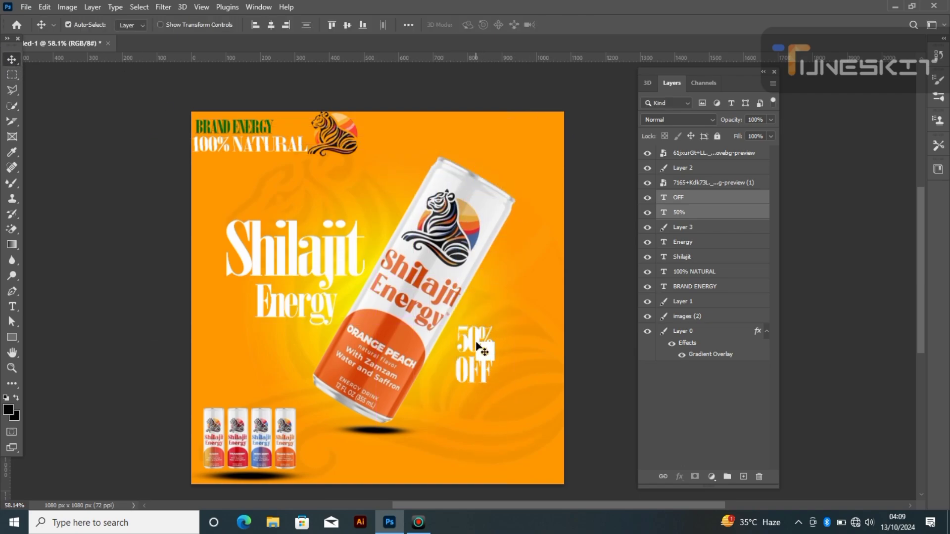
drag(484, 341, 521, 272)
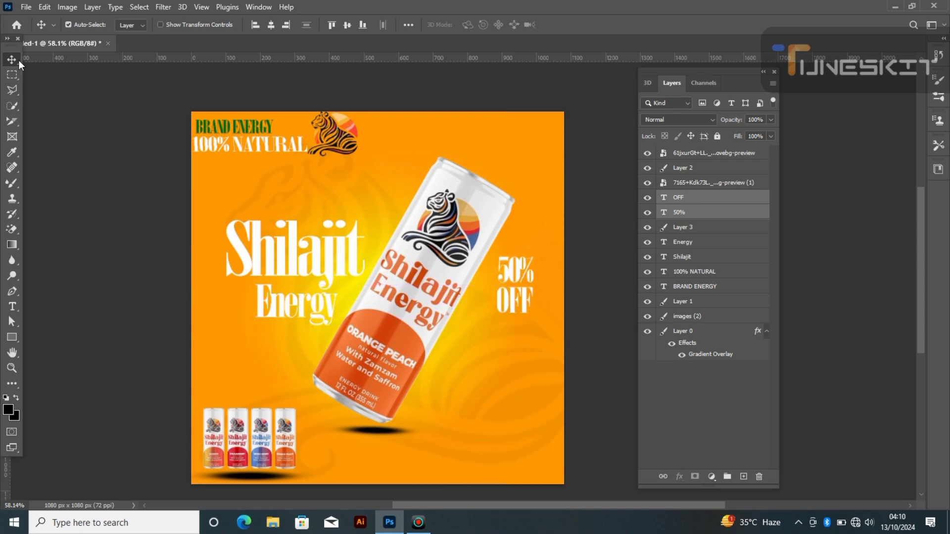
- Draw a rectangle about 229 × 46 px near the canvas's lower edge, just right of the large can's shadow
click(11, 337)
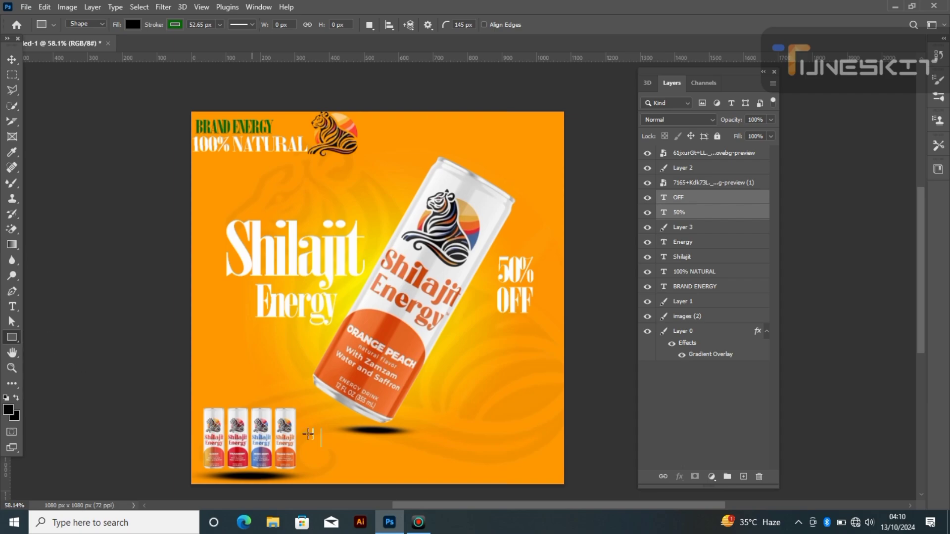
drag(393, 454, 474, 469)
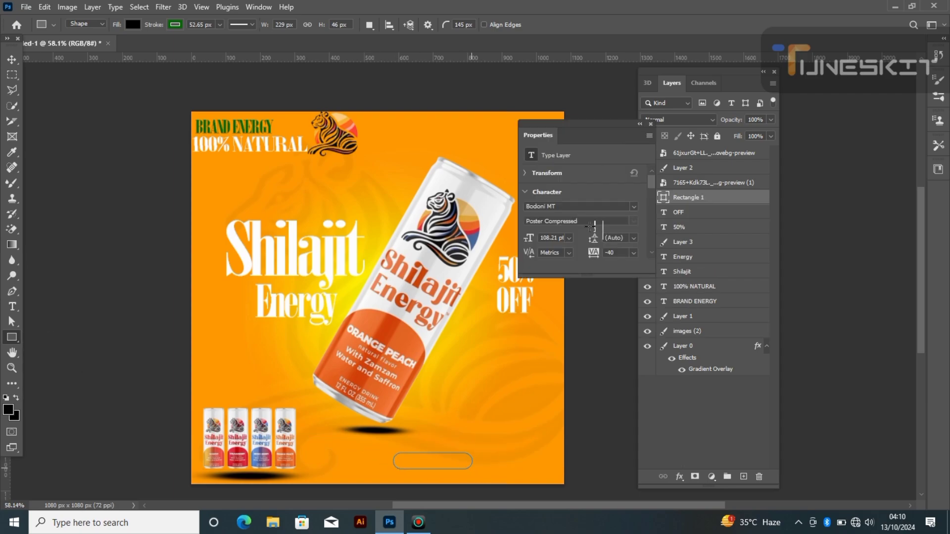
scroll(587, 225, down, 1)
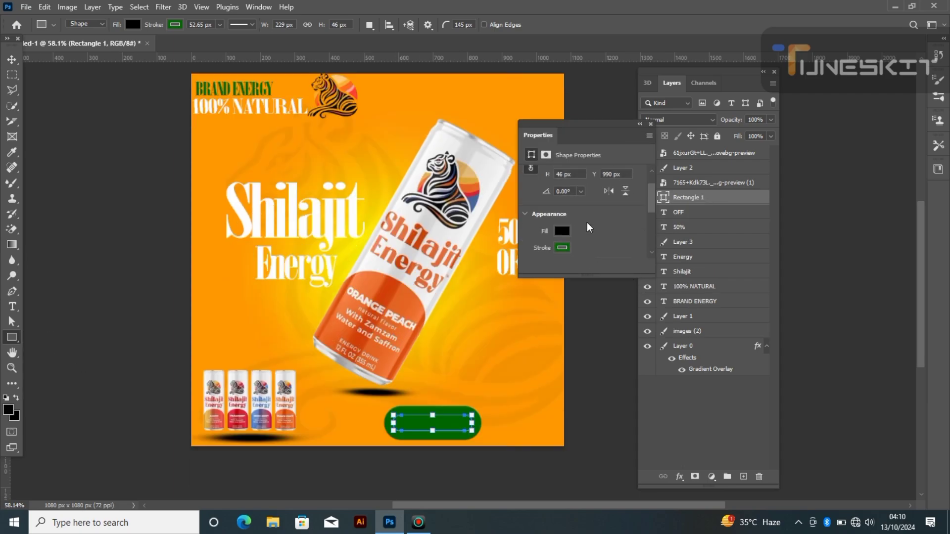
- Remove the rectangle's green stroke and change its fill to white
click(563, 247)
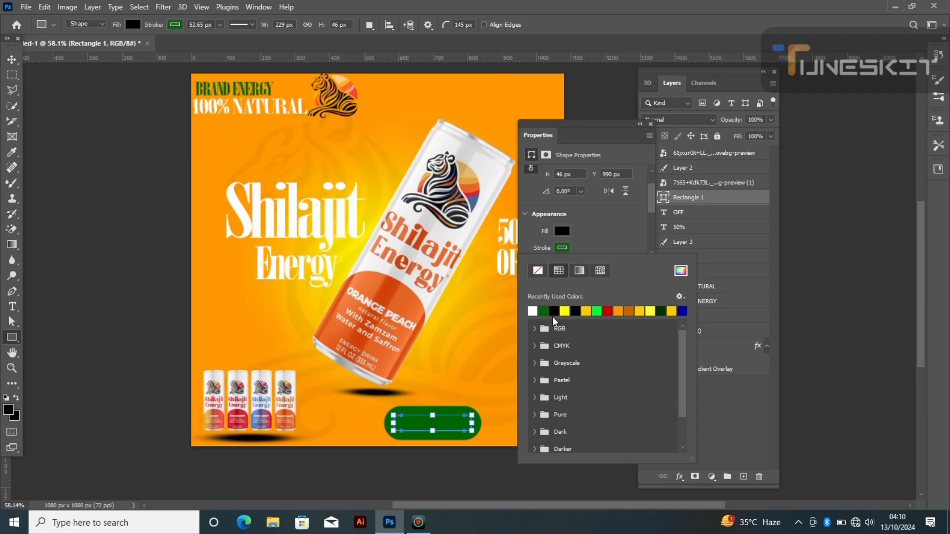
click(539, 271)
click(564, 232)
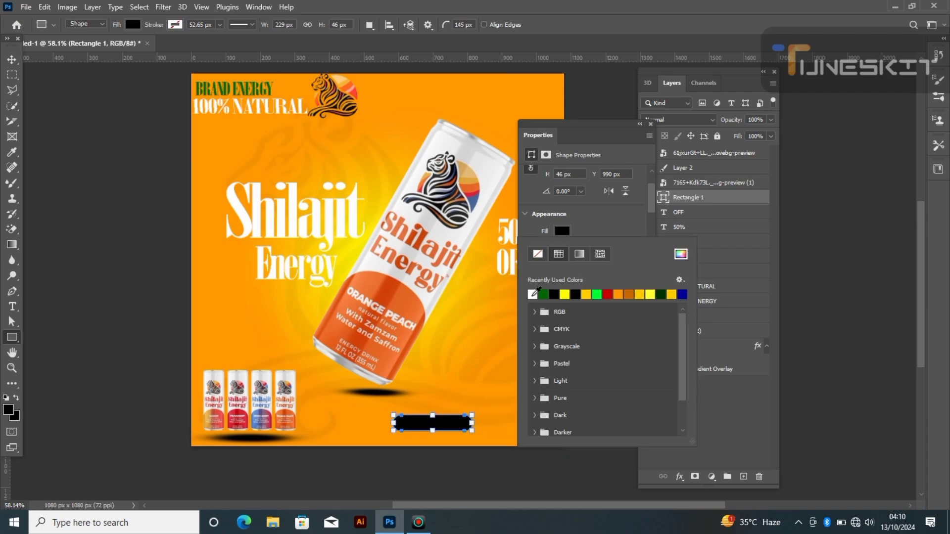
click(533, 294)
- Round all four corners of the white rectangle to a 14 px radius
click(603, 224)
scroll(574, 231, down, 3)
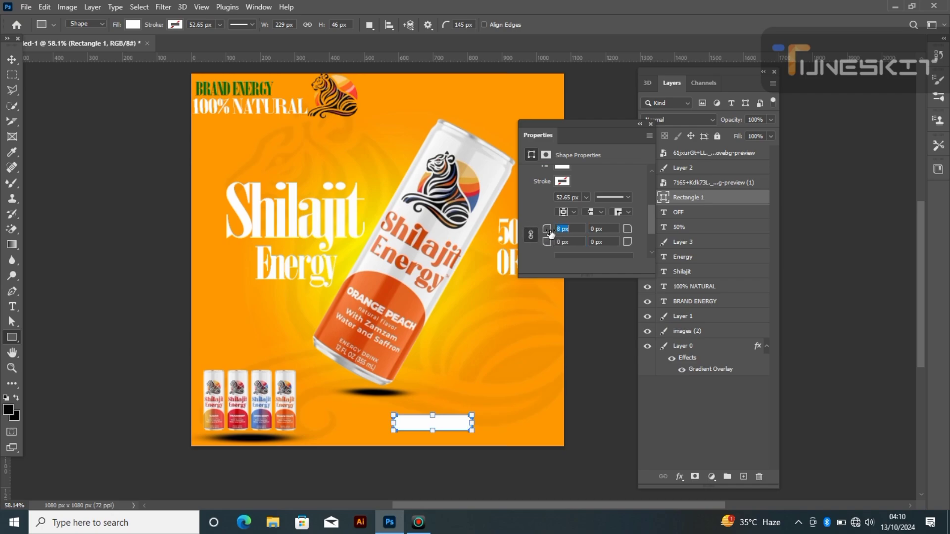
key(v)
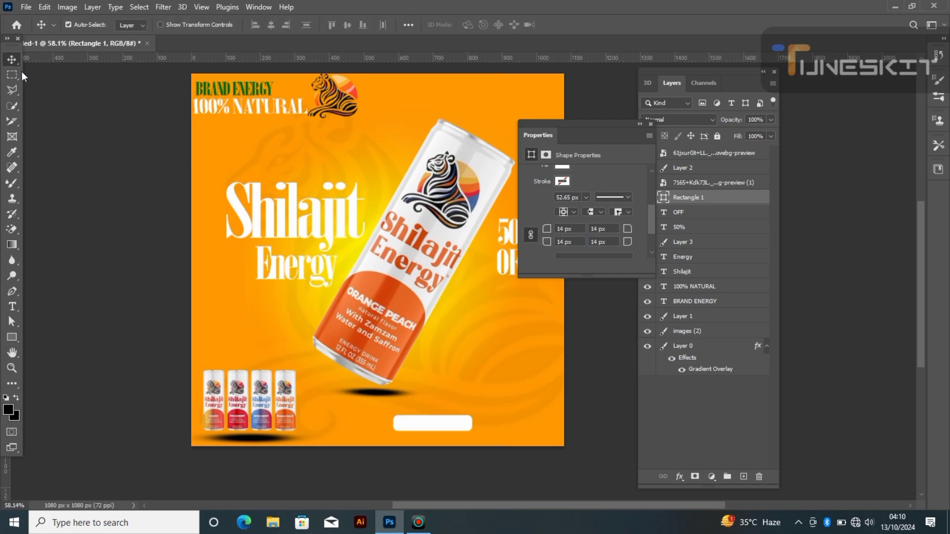
- Move the white rounded rectangle into the canvas's lower-right corner, just inside the edges
drag(429, 430, 493, 437)
click(651, 125)
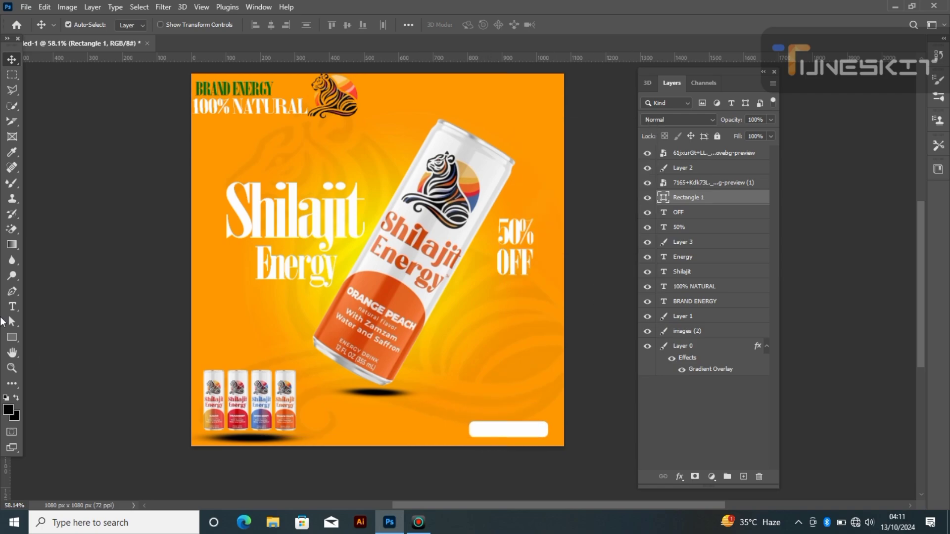
- Add the text "ORDER NOW" in 75 pt Bodoni MT Poster Compressed beside the large can's lower end and color it black
click(12, 306)
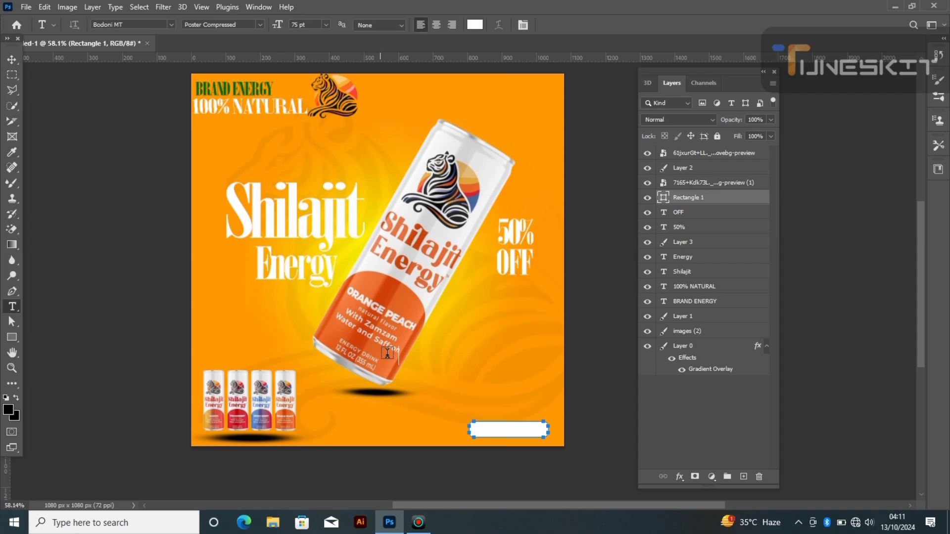
click(423, 358)
key(BackSpace)
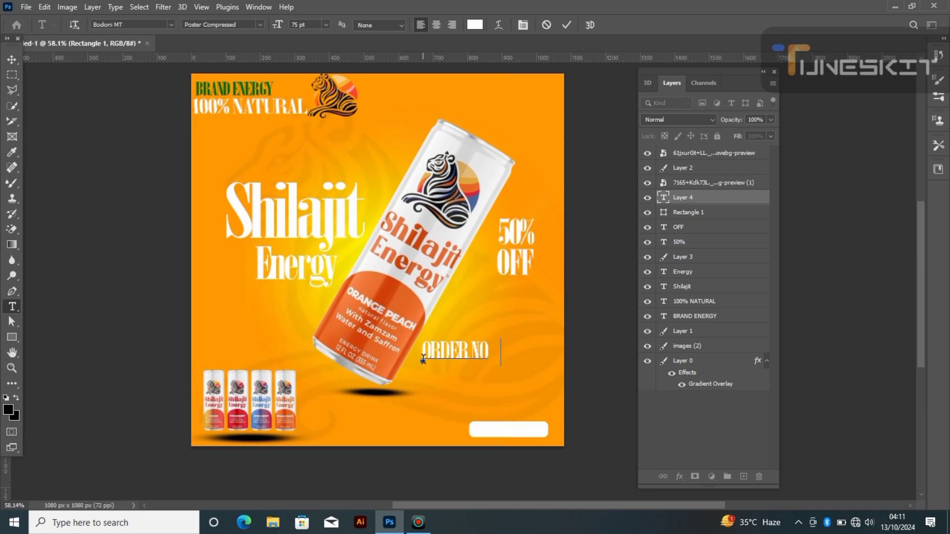
click(12, 59)
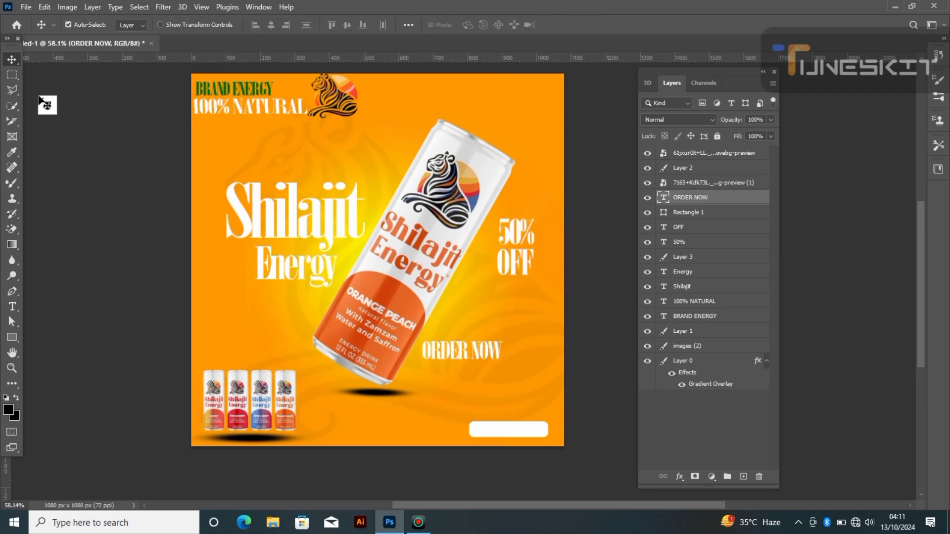
double_click(451, 348)
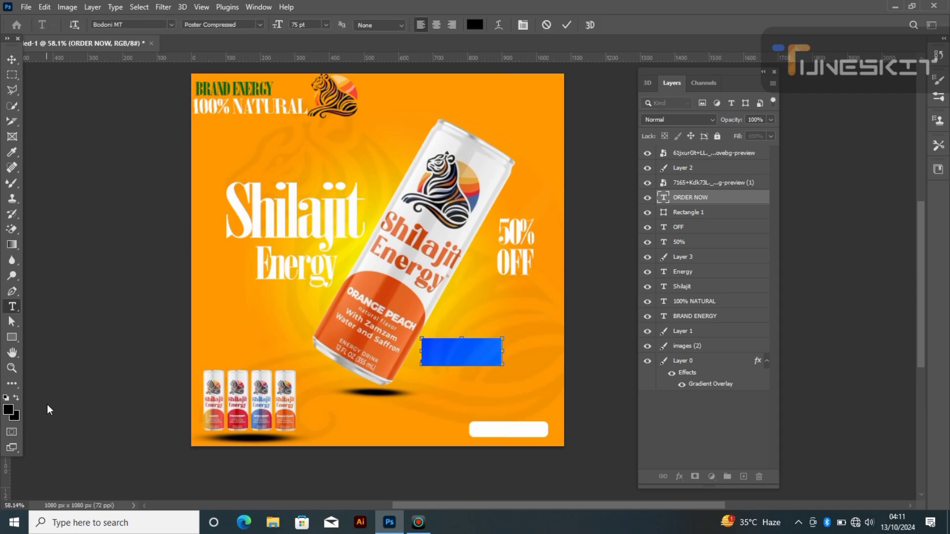
click(12, 59)
- Place the ORDER NOW text on the white rounded rectangle and scale it down to fit inside
drag(475, 353, 522, 427)
key(ctrl+t)
scroll(529, 403, up, 3)
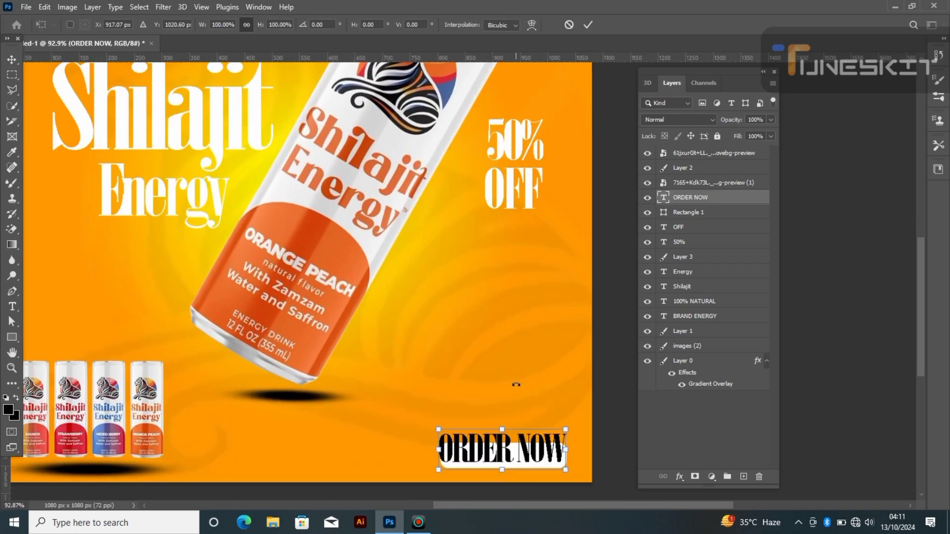
mouse_move(544, 369)
mouse_down()
mouse_move(557, 362)
mouse_move(528, 376)
mouse_move(543, 358)
mouse_move(535, 376)
mouse_up()
click(12, 61)
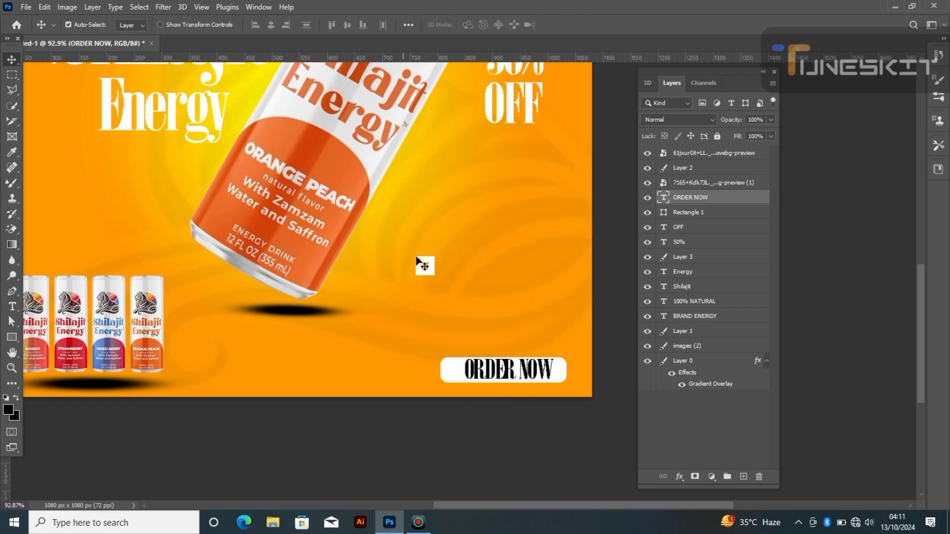
scroll(417, 257, down, 5)
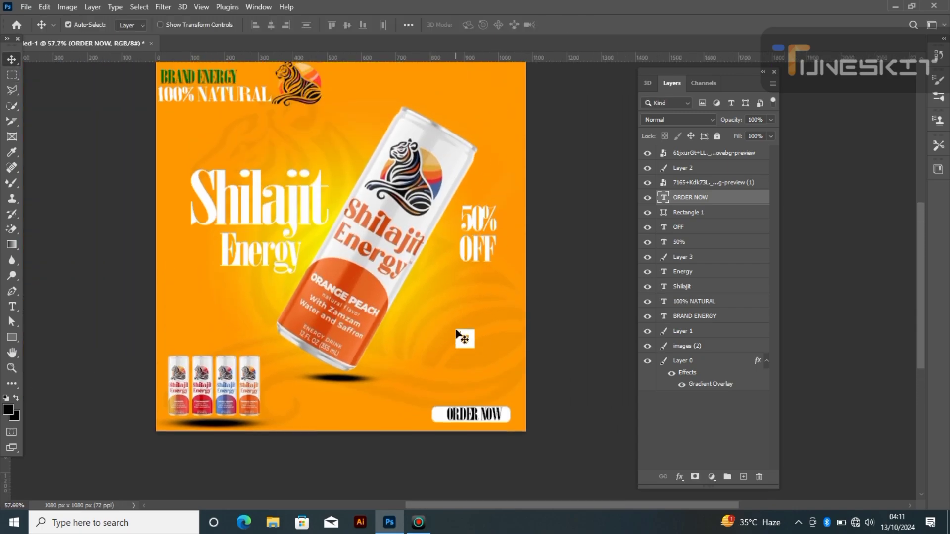
scroll(495, 337, up, 1)
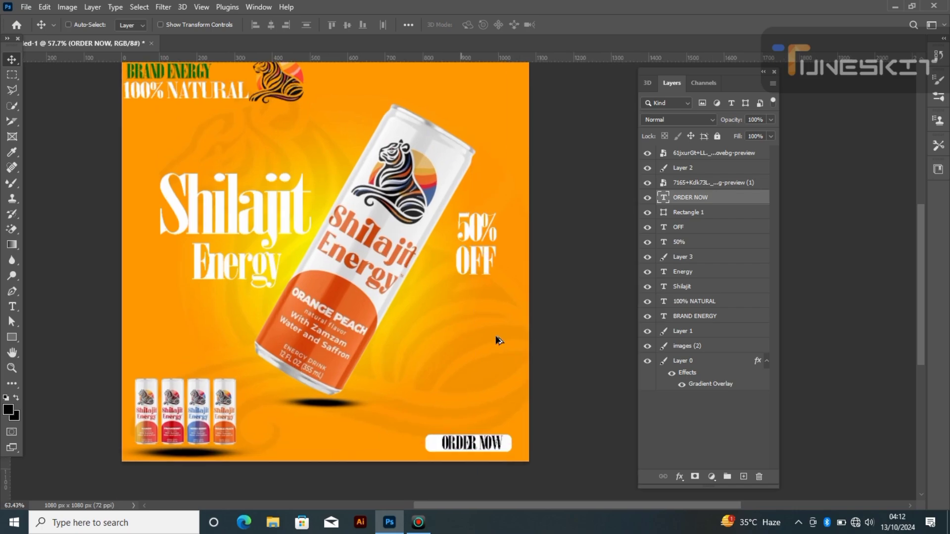
scroll(495, 337, down, 2)
scroll(473, 451, up, 2)
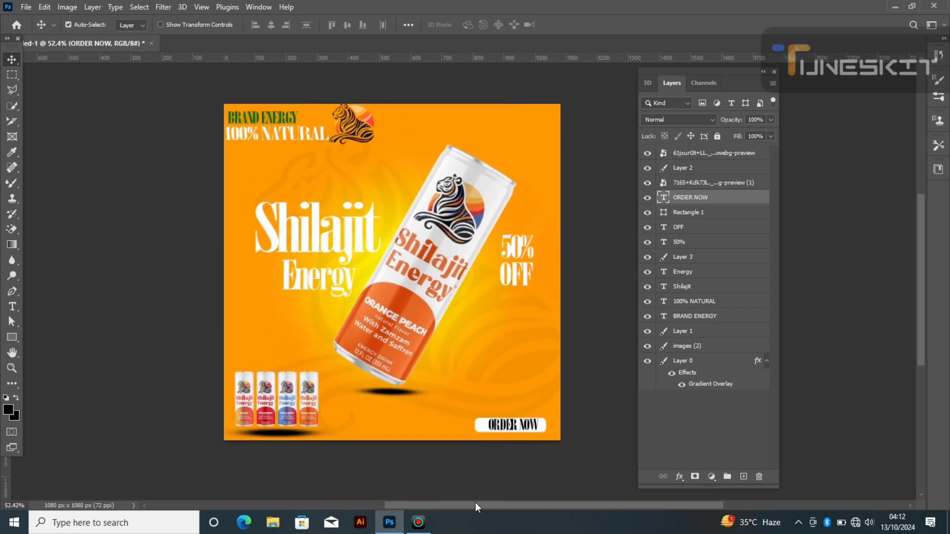
scroll(473, 451, up, 1)
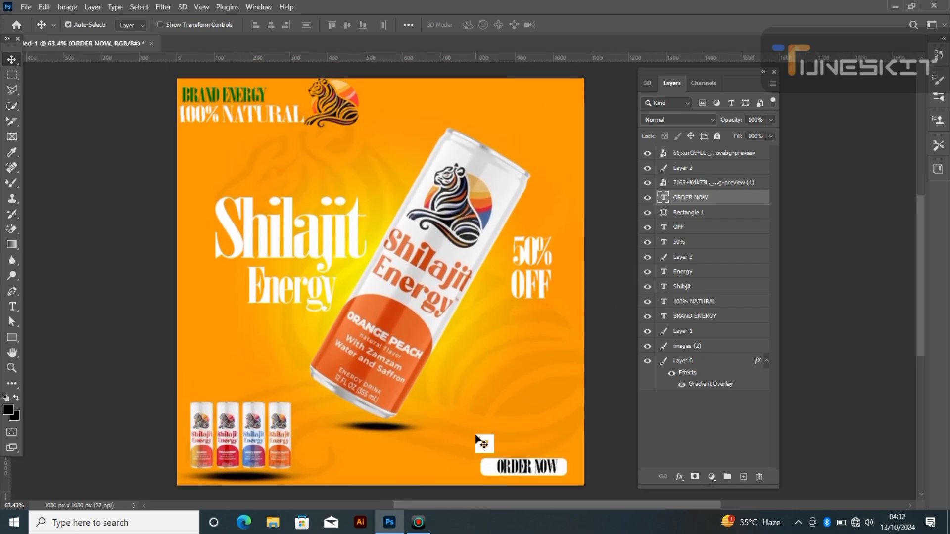